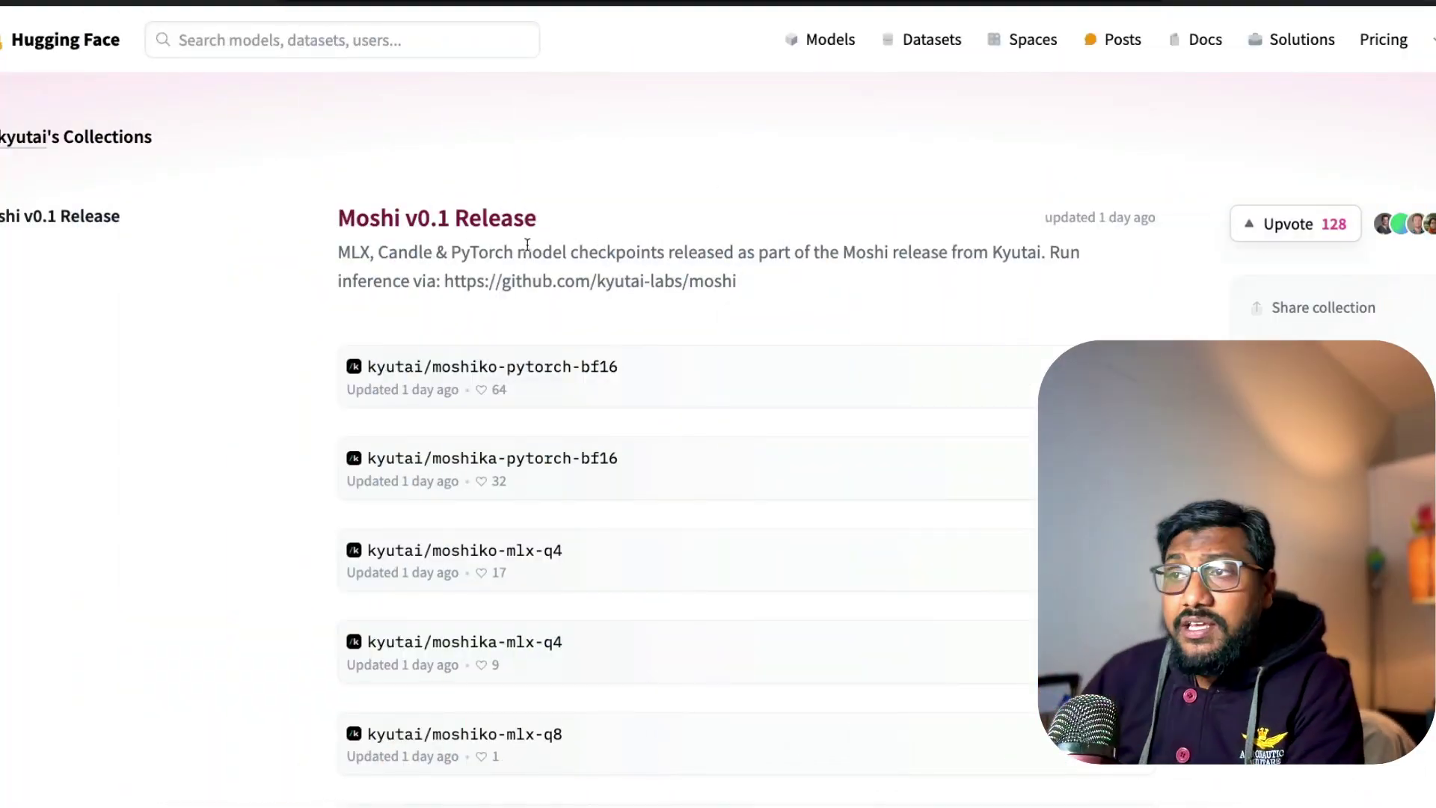
- Highlight MLX, Candle and PyTorch in the Moshi v0.1 Release description
double_click(355, 253)
double_click(405, 253)
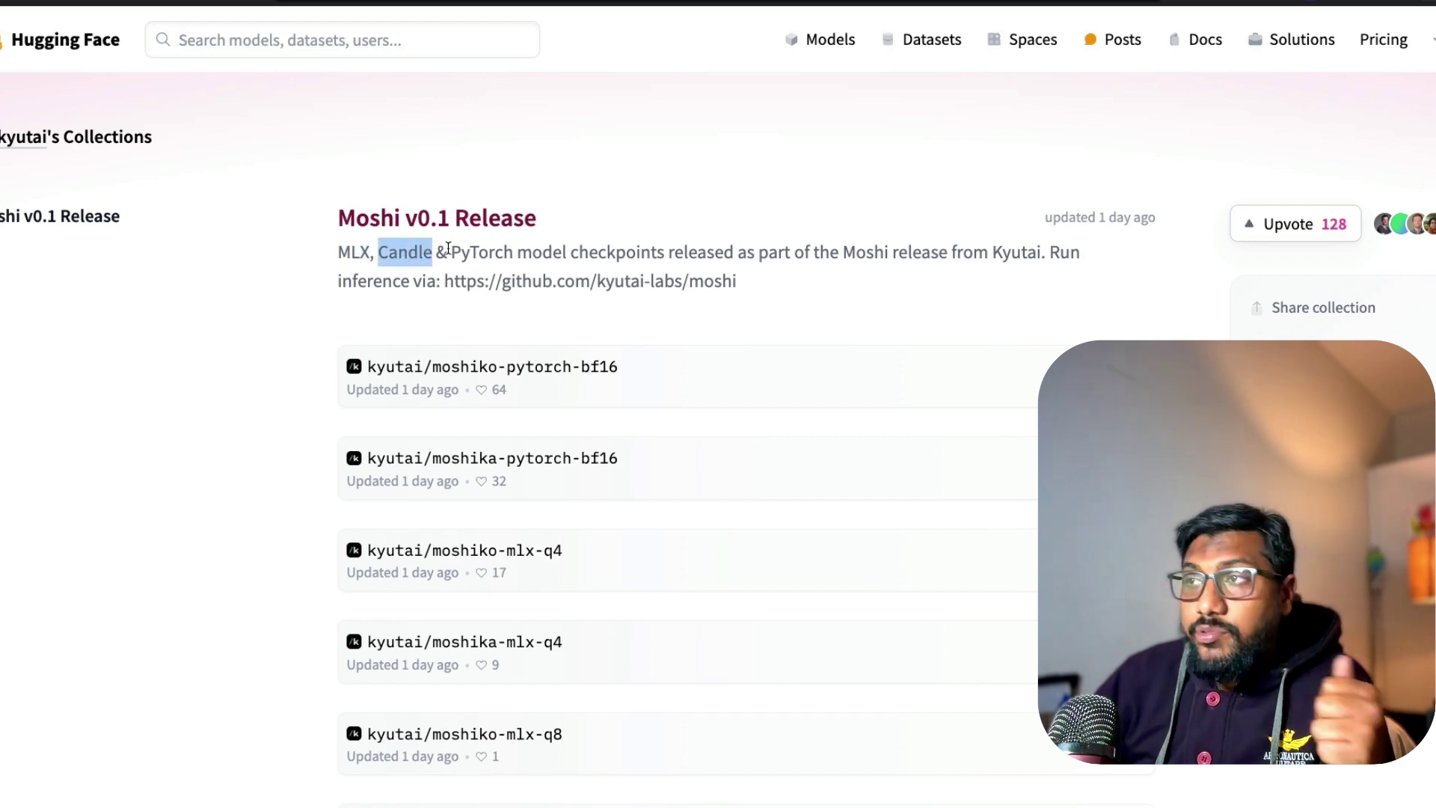
double_click(472, 254)
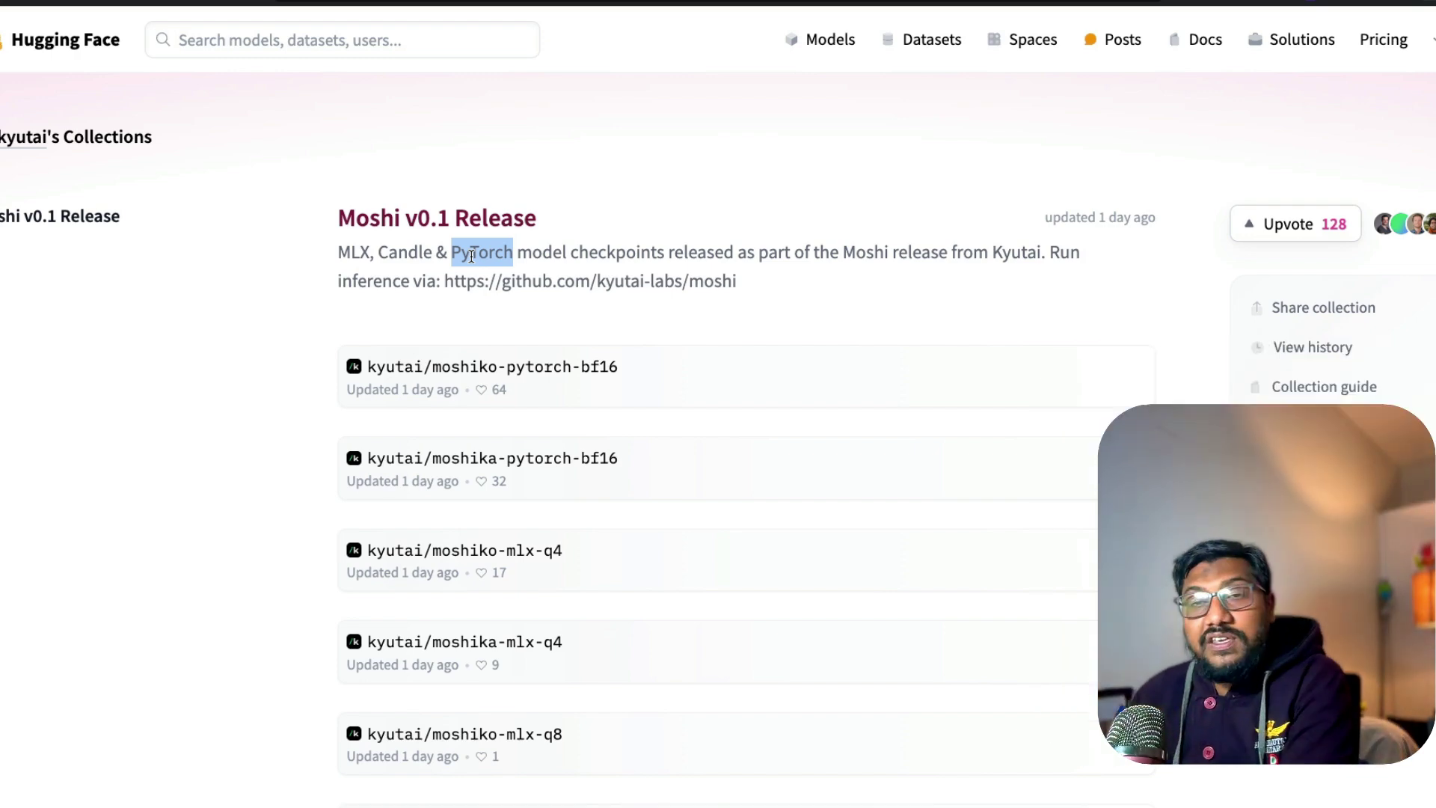
- Scroll through the Moshi v0.1 Release model cards
scroll(664, 333, "down", 8)
scroll(666, 335, "up", 3)
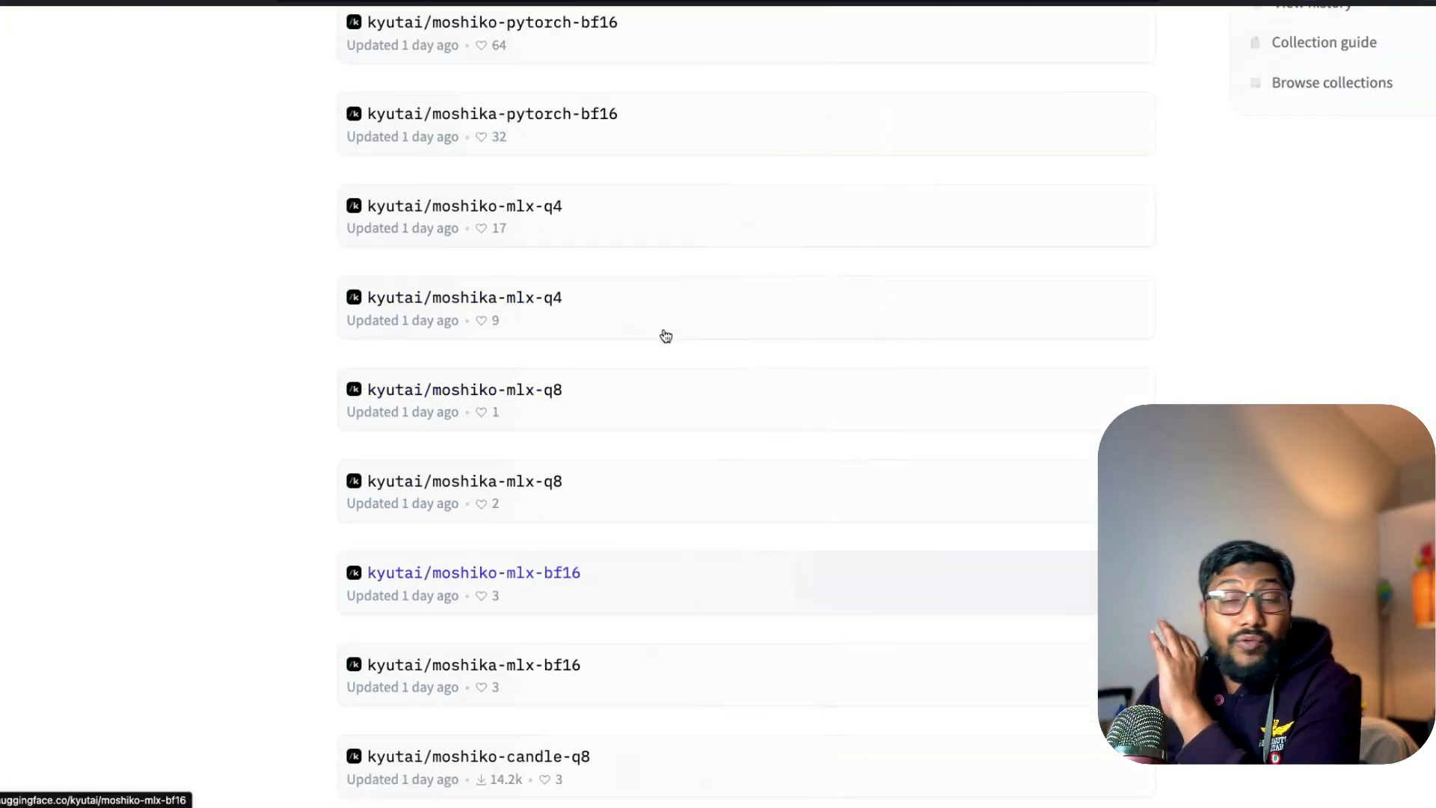
scroll(666, 335, "up", 3)
scroll(665, 335, "up", 3)
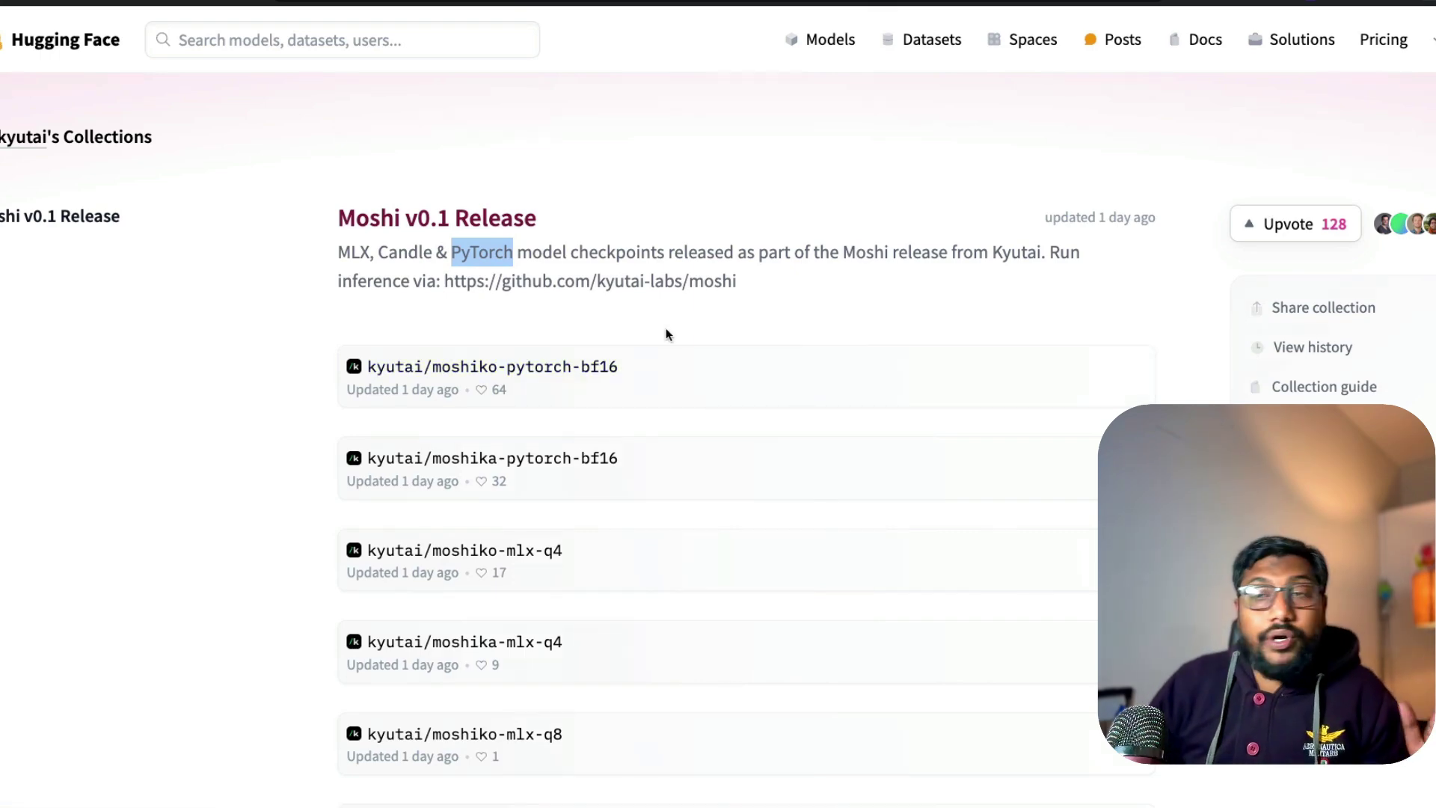
scroll(665, 329, "down", 10)
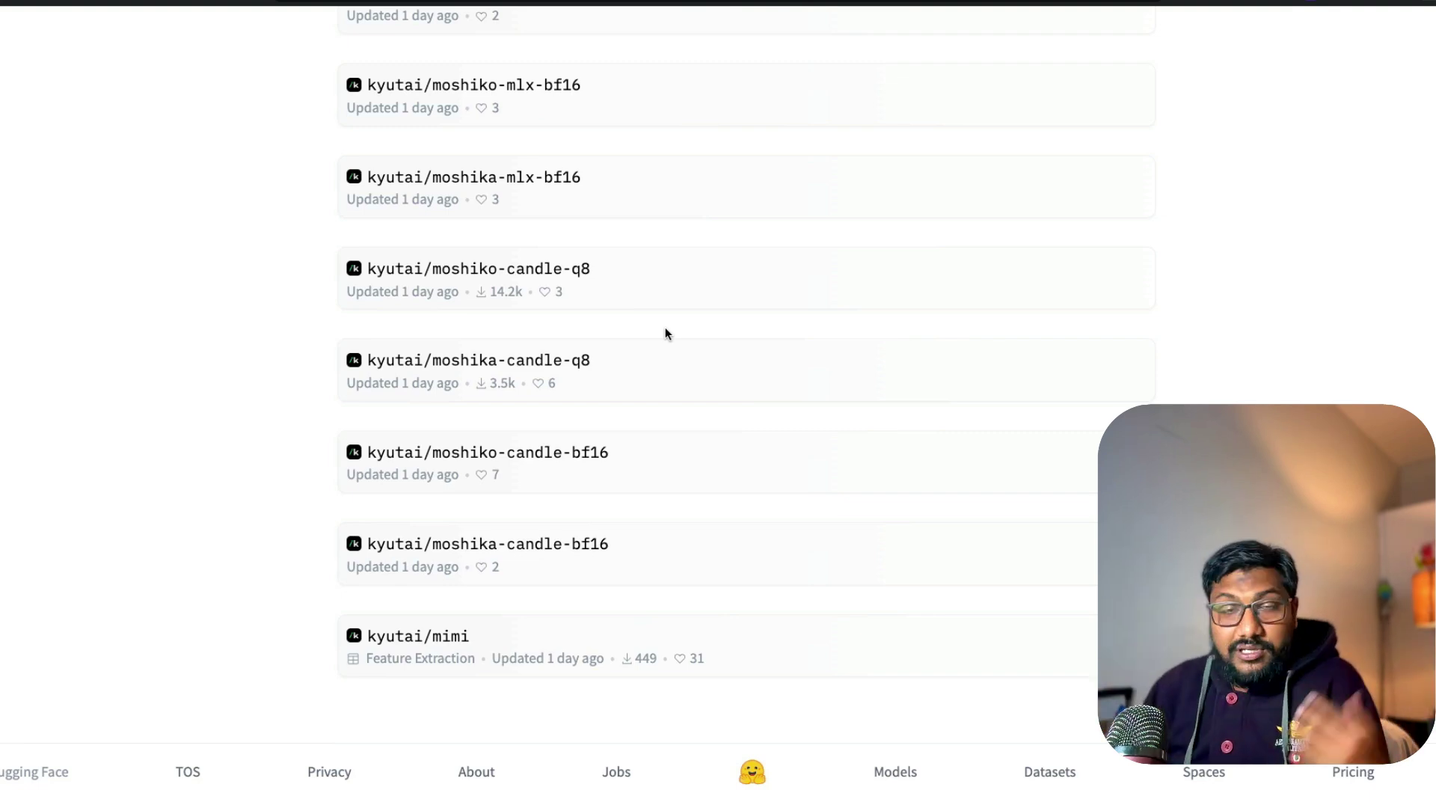
scroll(665, 333, "up", 10)
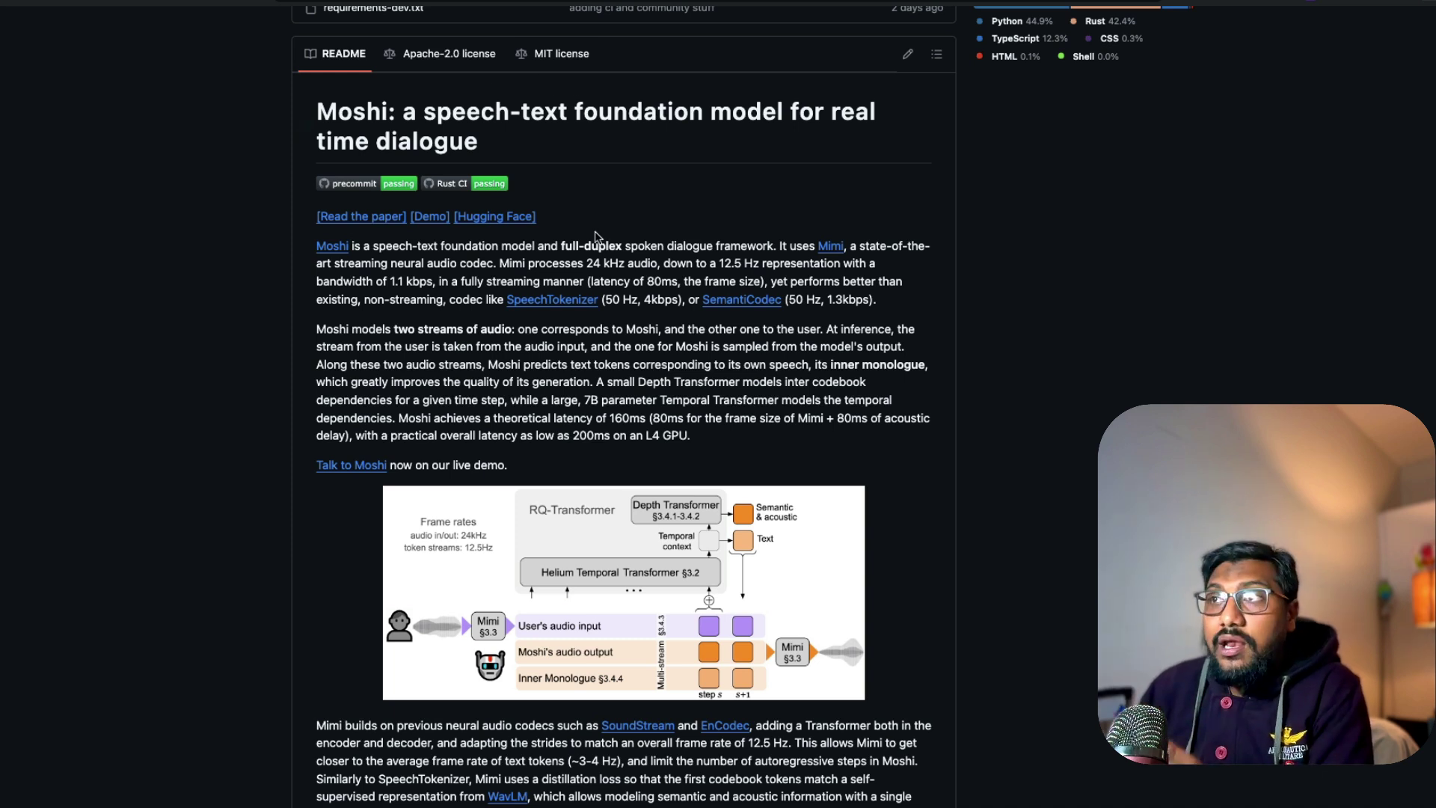
- Highlight 'Moshi:' in the GitHub README title, then clear the selection
left_click_drag(394, 112, 321, 111)
left_click(476, 113)
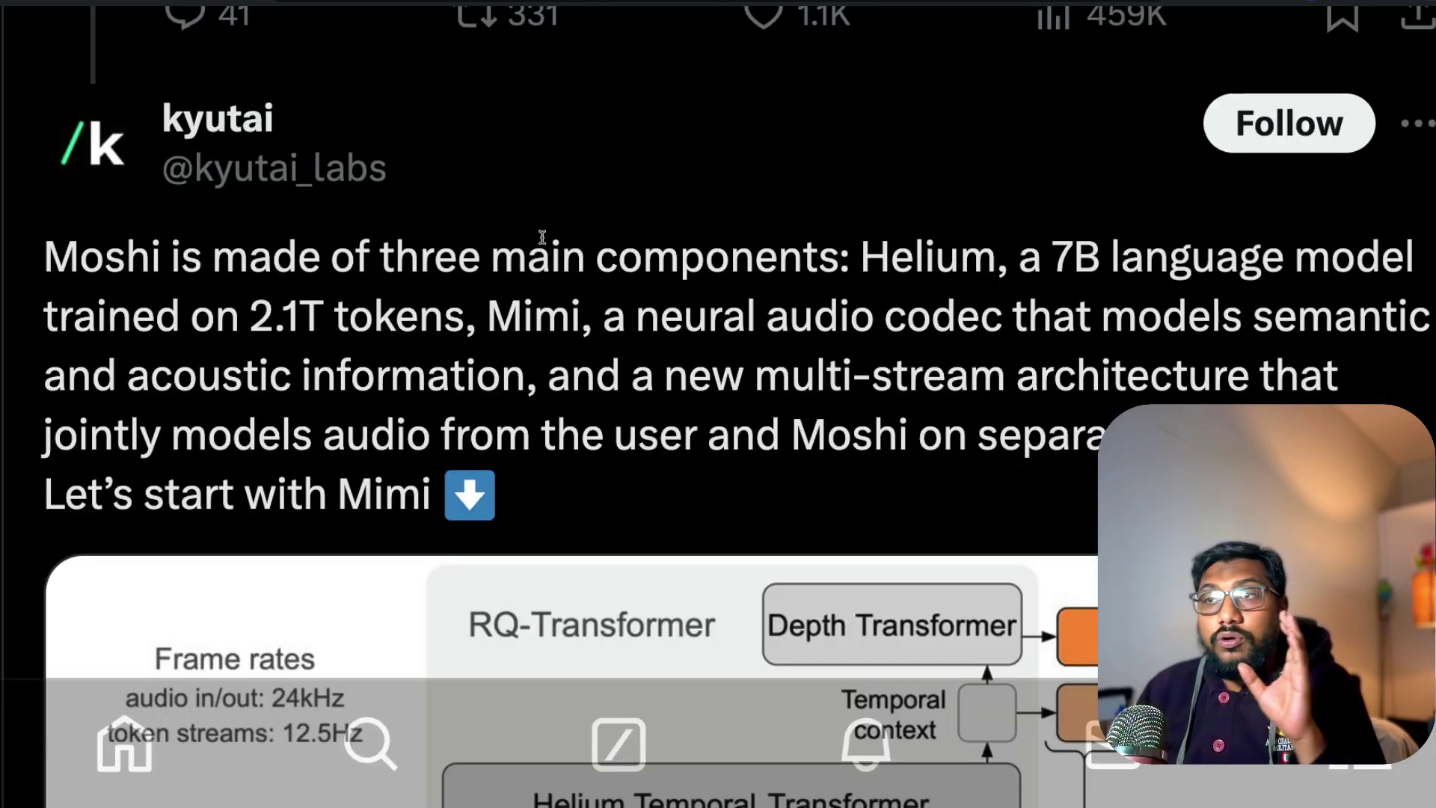
- Highlight 'Helium', '2.1T tokens' and then the whole tweet text
double_click(944, 256)
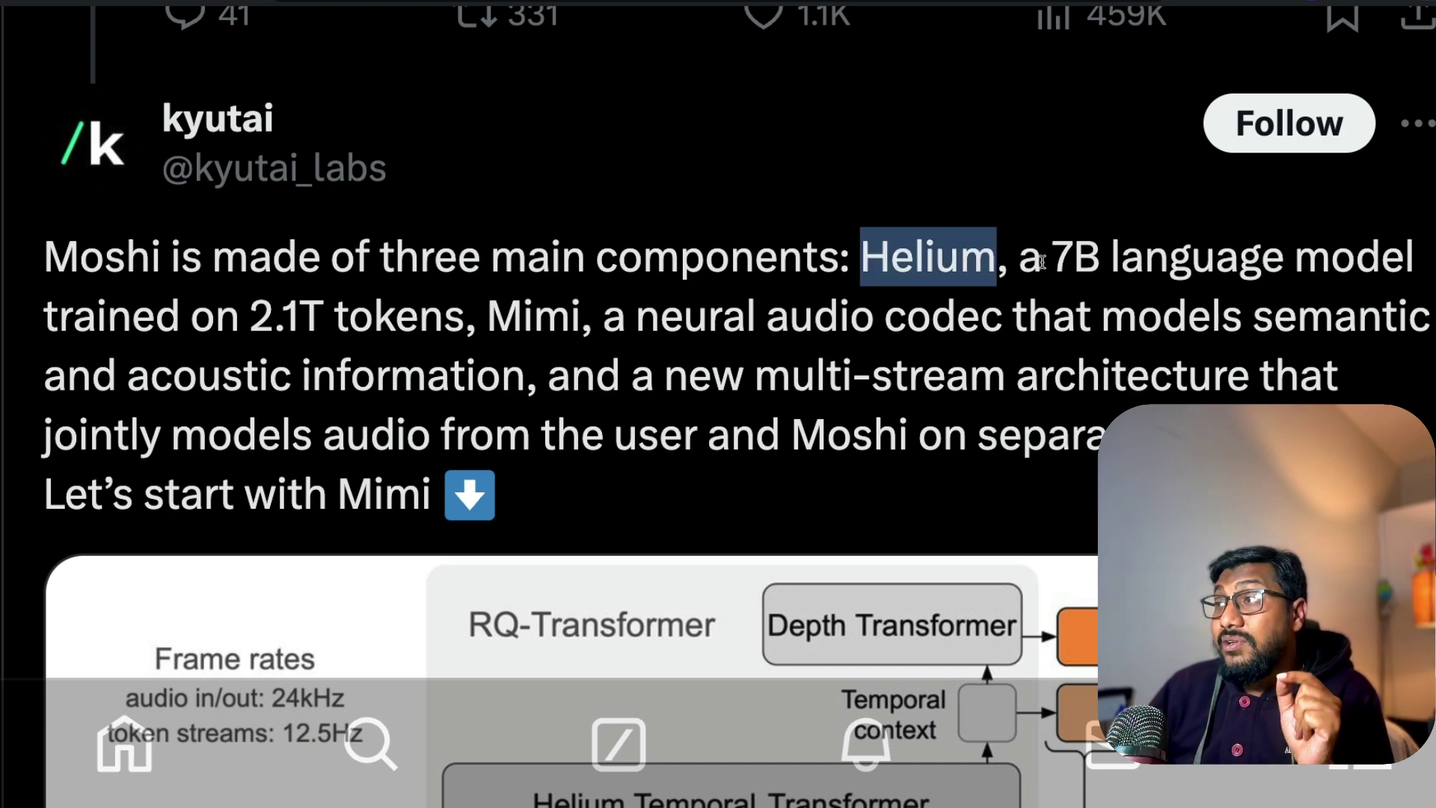
left_click(1345, 271)
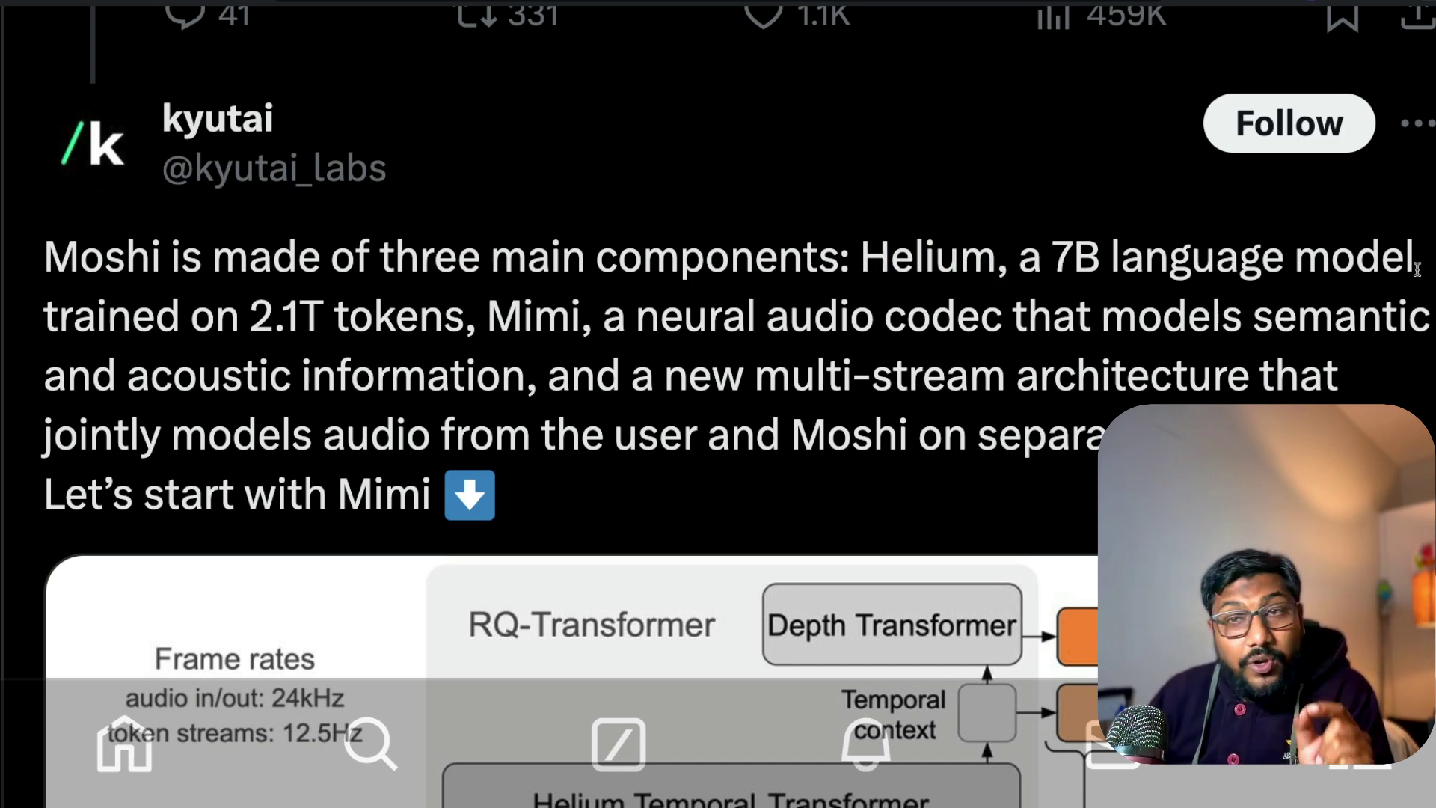
left_click_drag(240, 317, 468, 316)
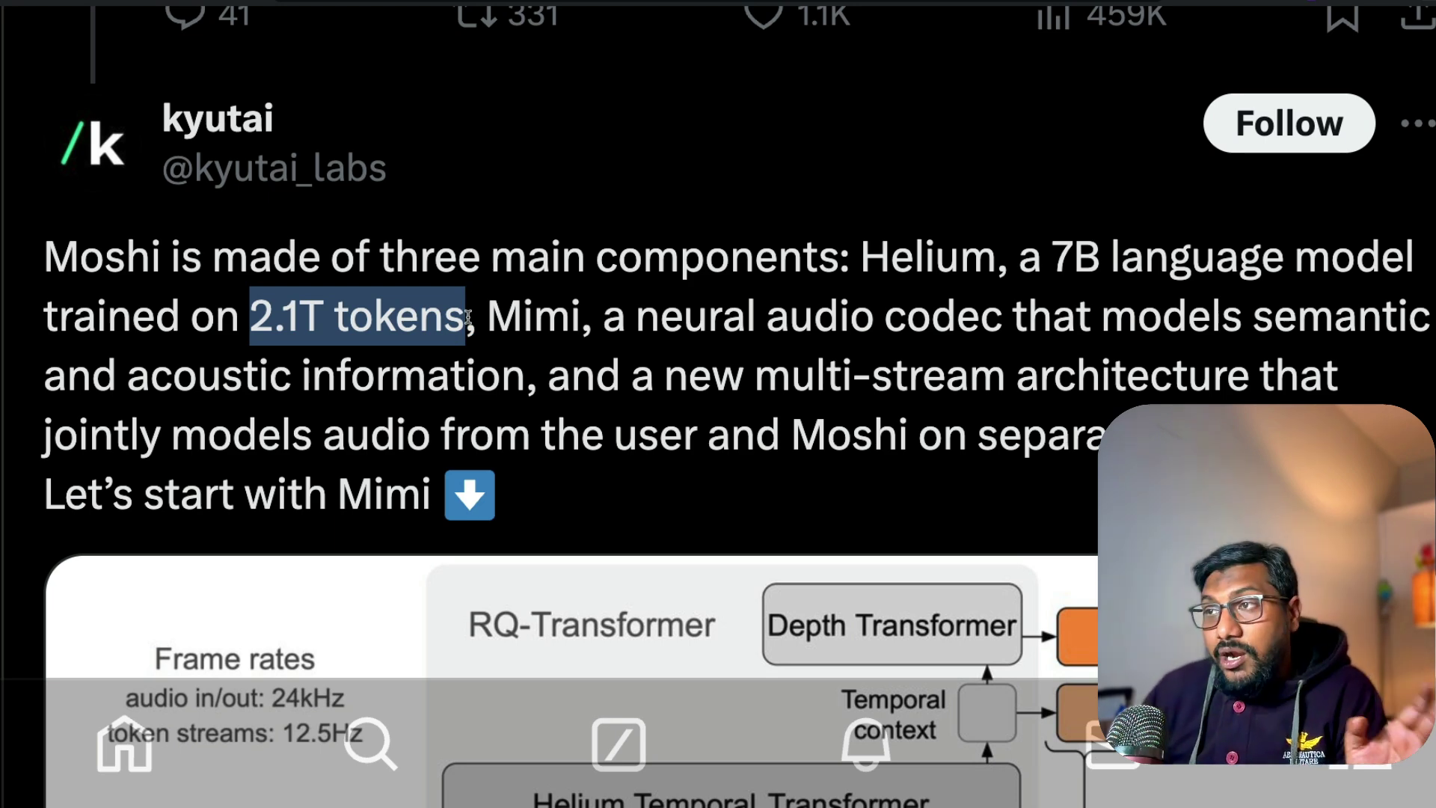
triple_click(533, 317)
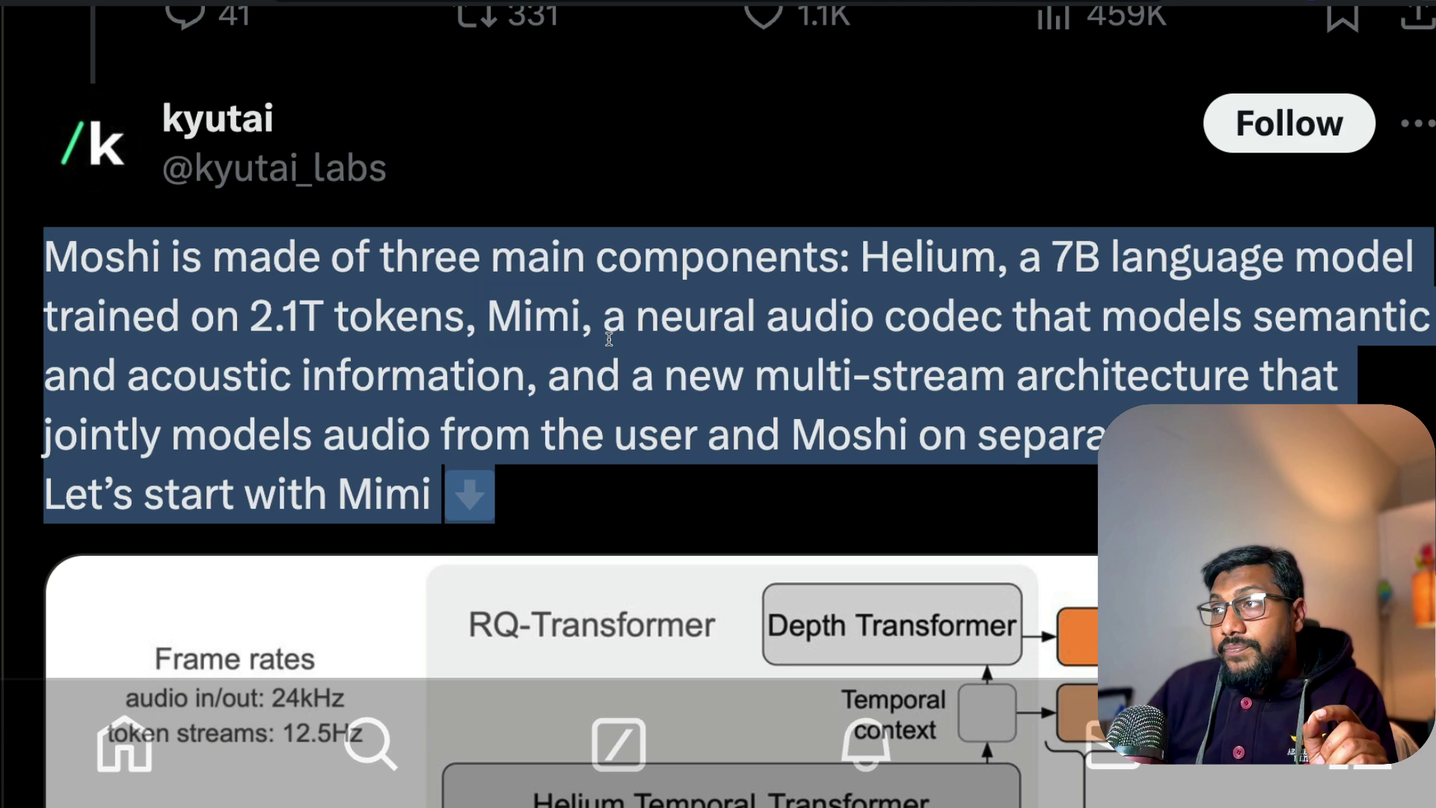
left_click(707, 338)
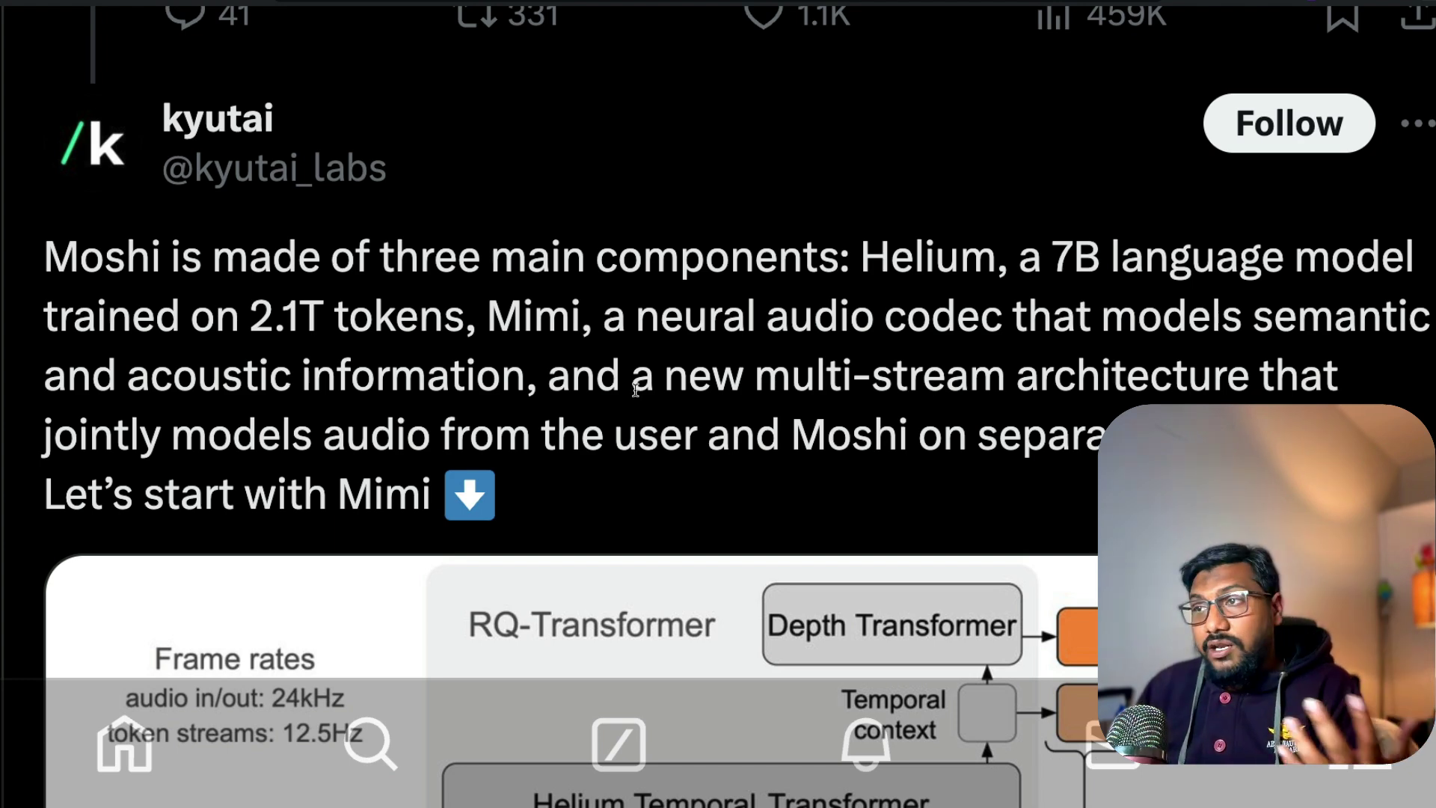
- Highlight the multi-stream architecture and user-audio phrases, then scroll to the RQ-Transformer diagram
left_click_drag(634, 380, 1337, 385)
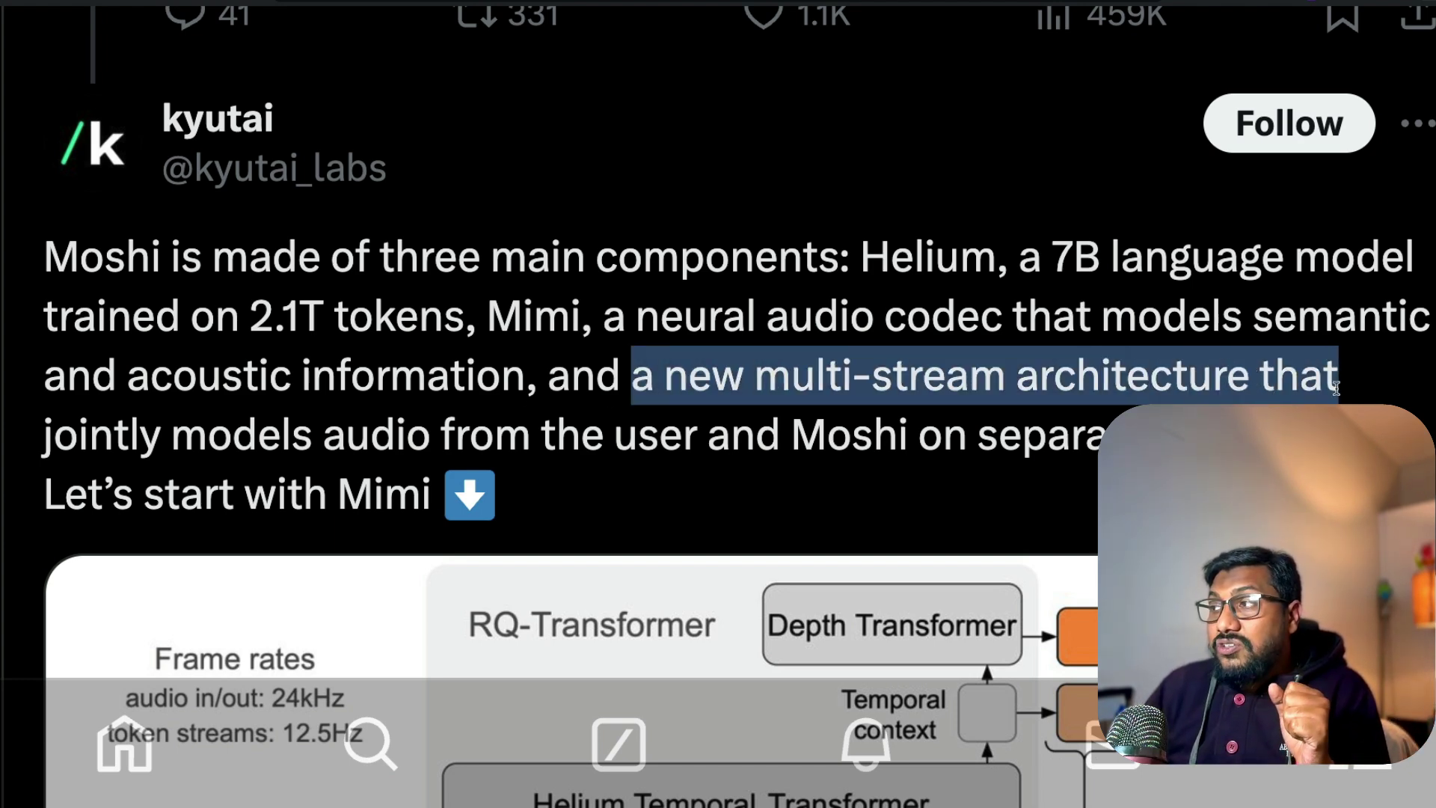
left_click_drag(208, 435, 699, 436)
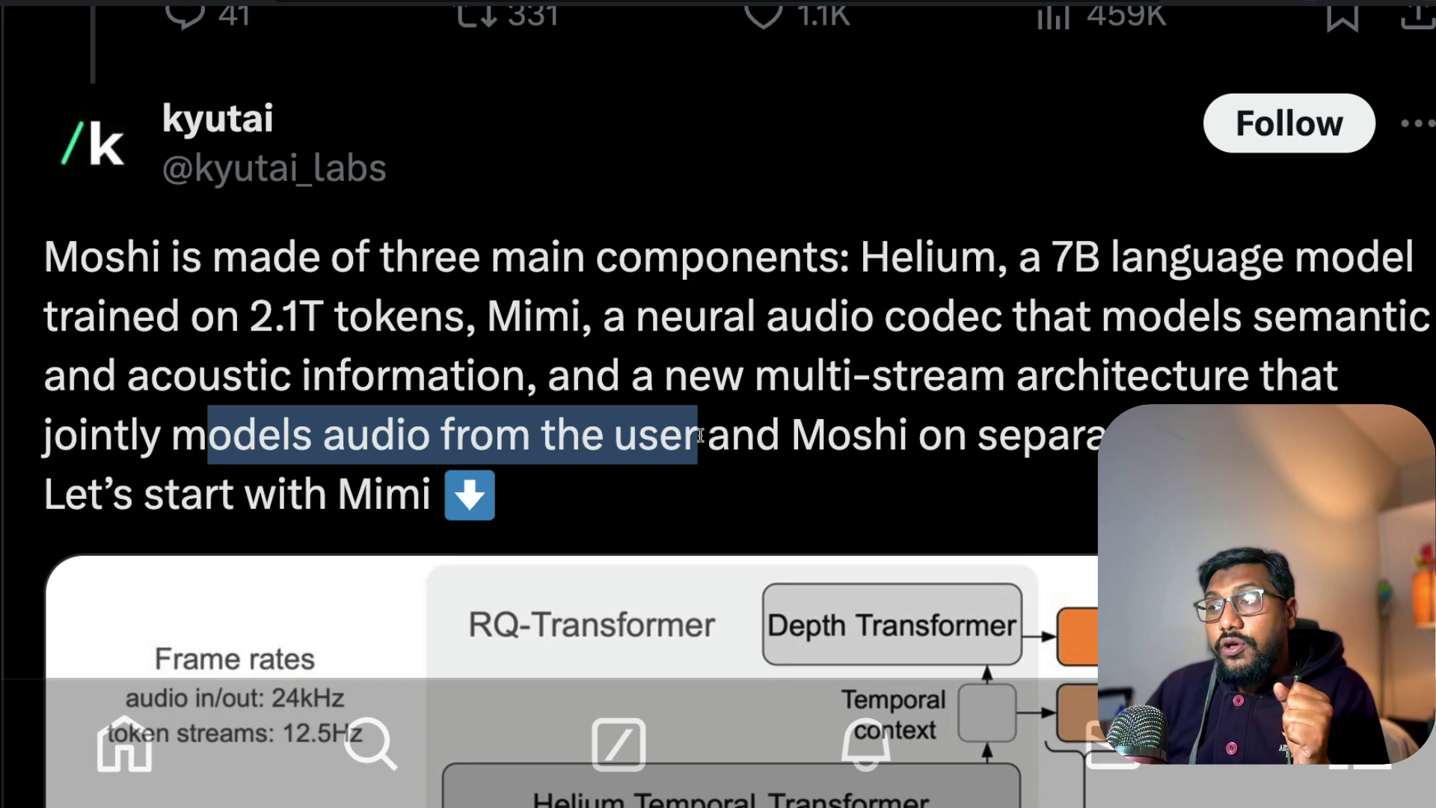
left_click(700, 435)
left_click_drag(822, 435, 1324, 436)
scroll(539, 385, "down", 4)
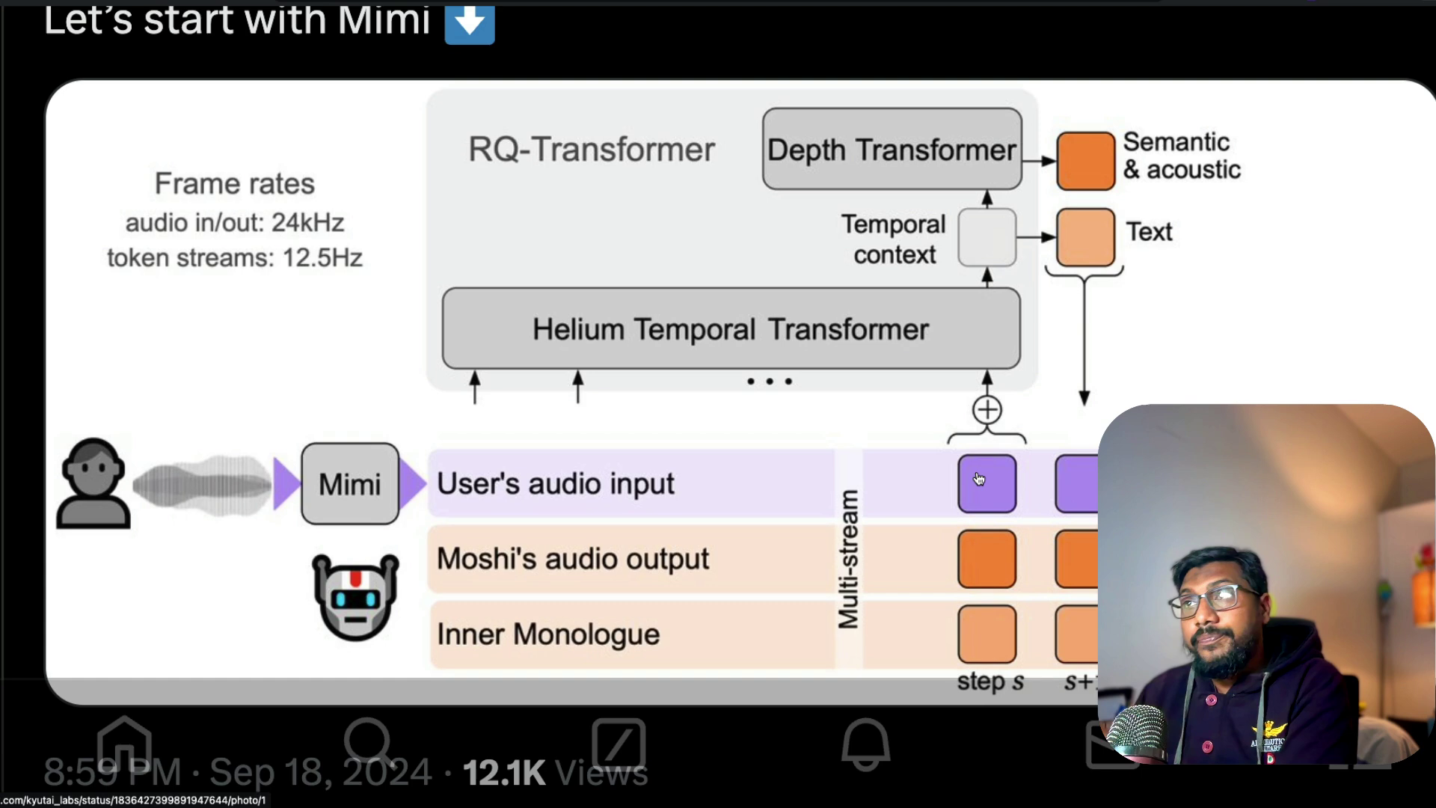
scroll(979, 479, "up", 1)
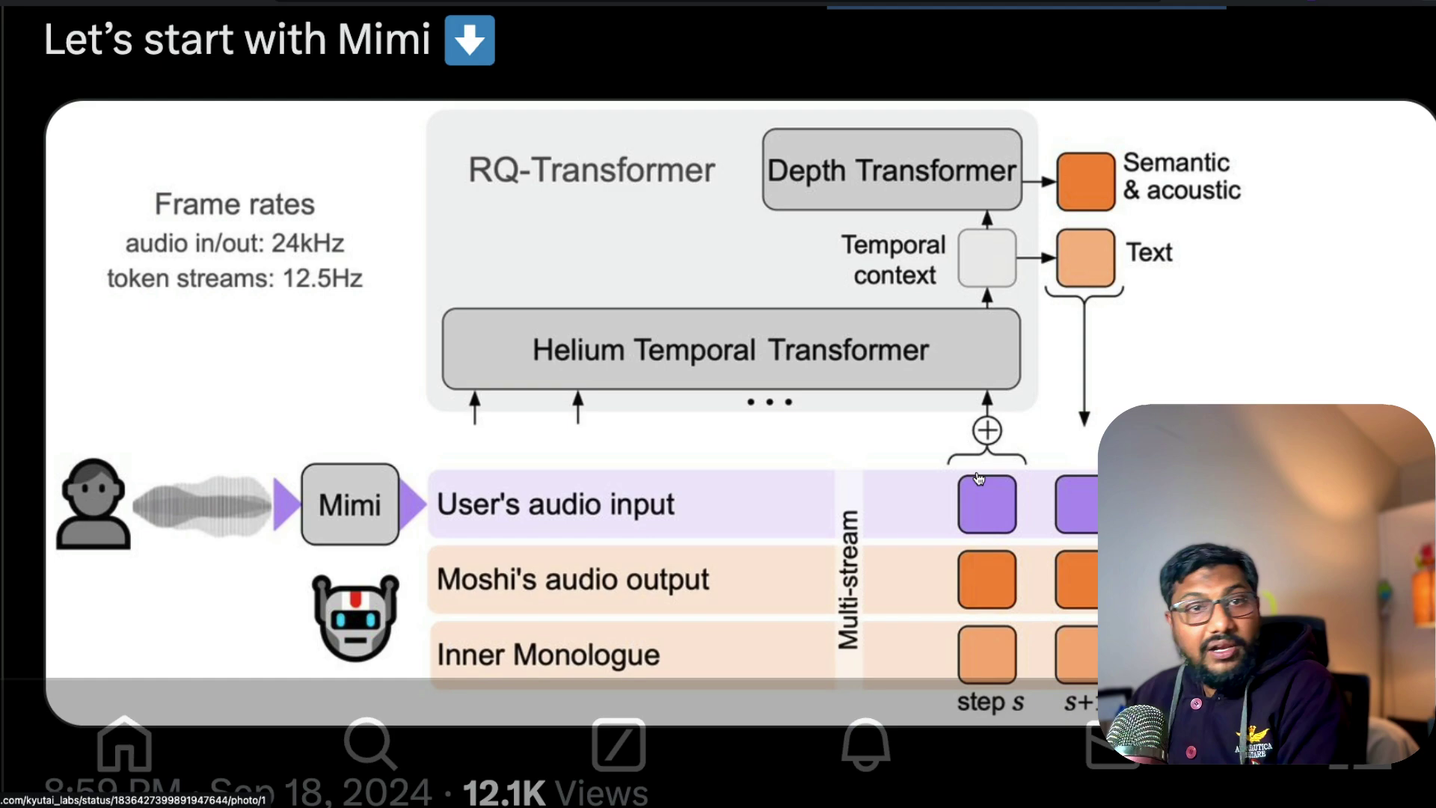
- Rerun 'python -m moshi_mlx.local_web -q 4' from Warp's history to open localhost:8998
key("super+Tab")
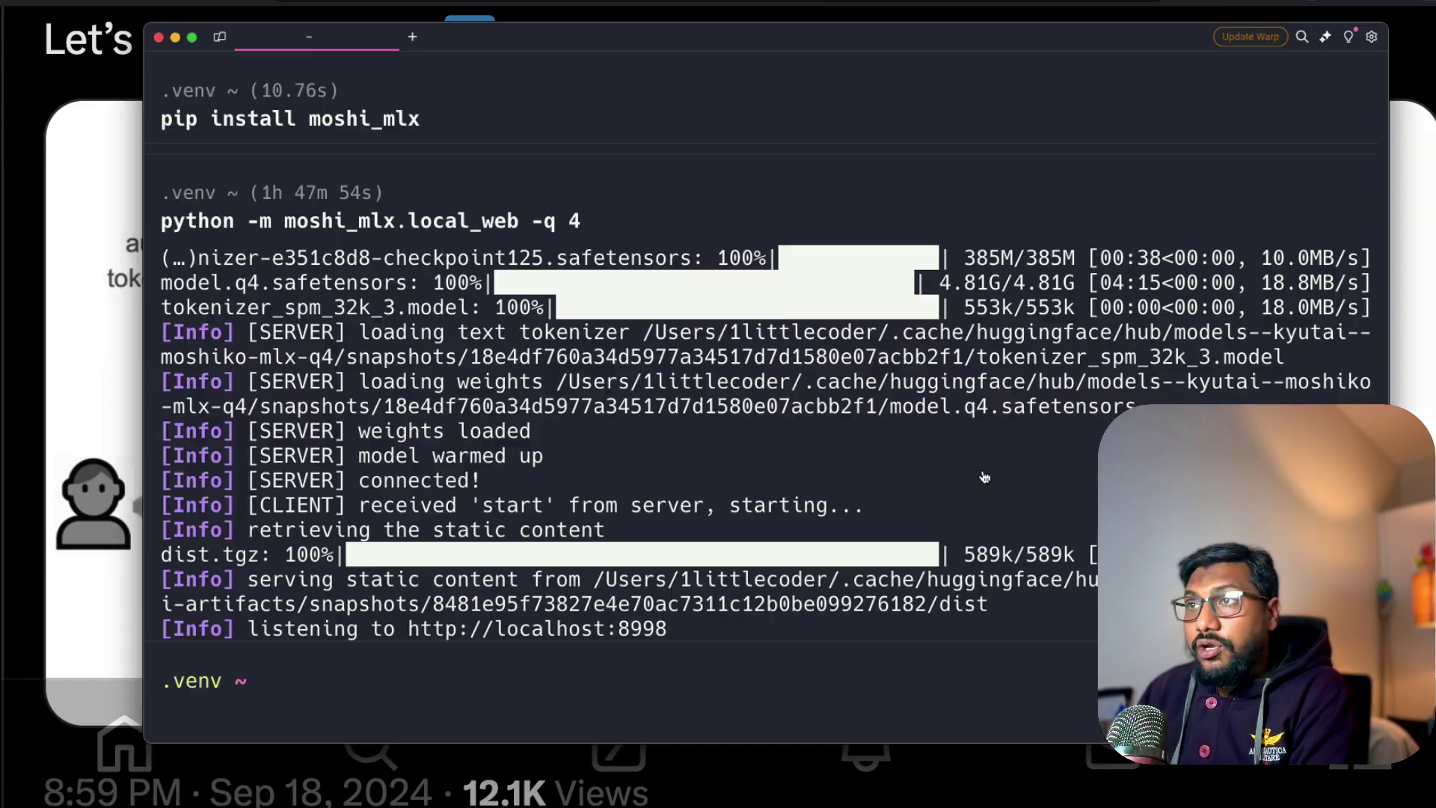
key("Up")
key("Up")
key("Up")
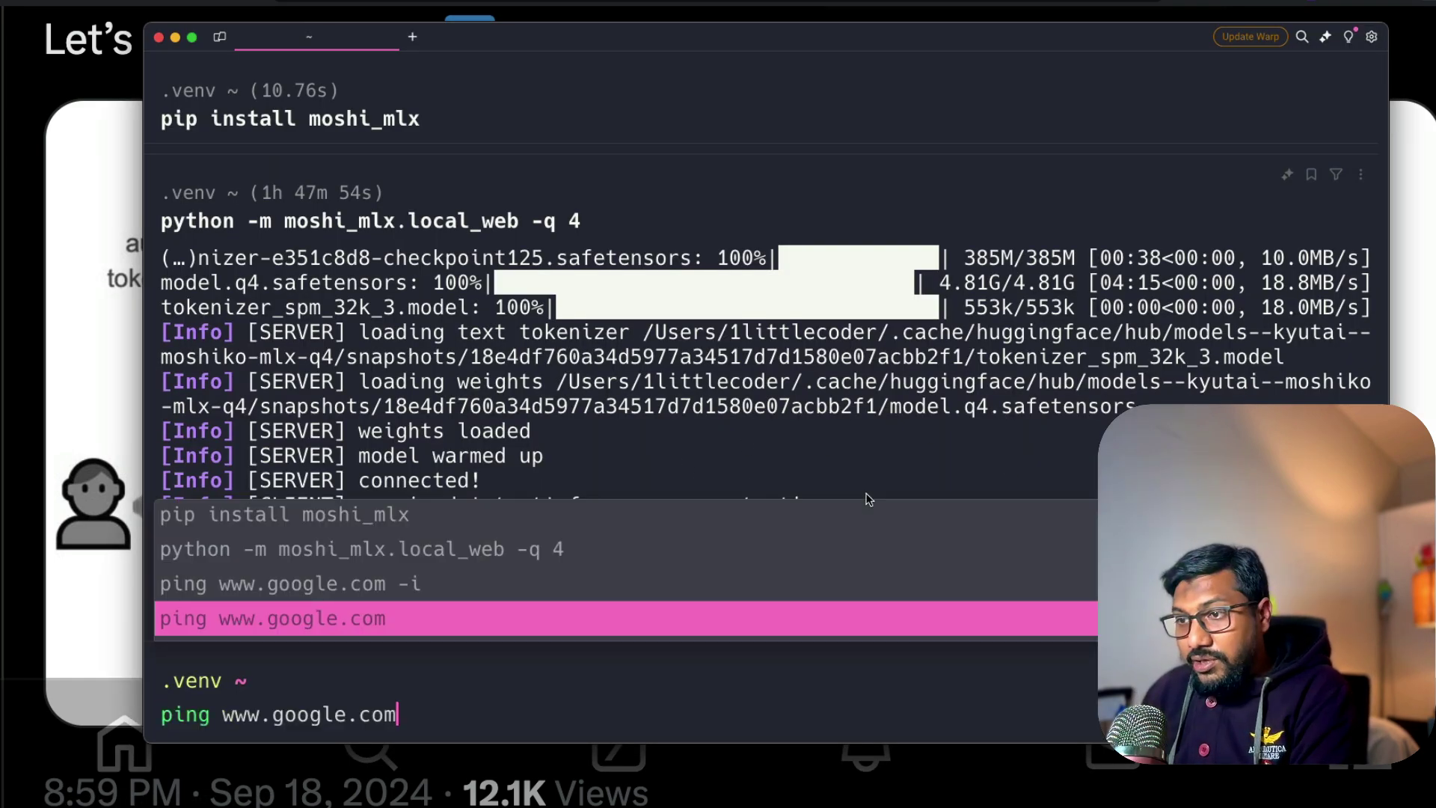
key("Return")
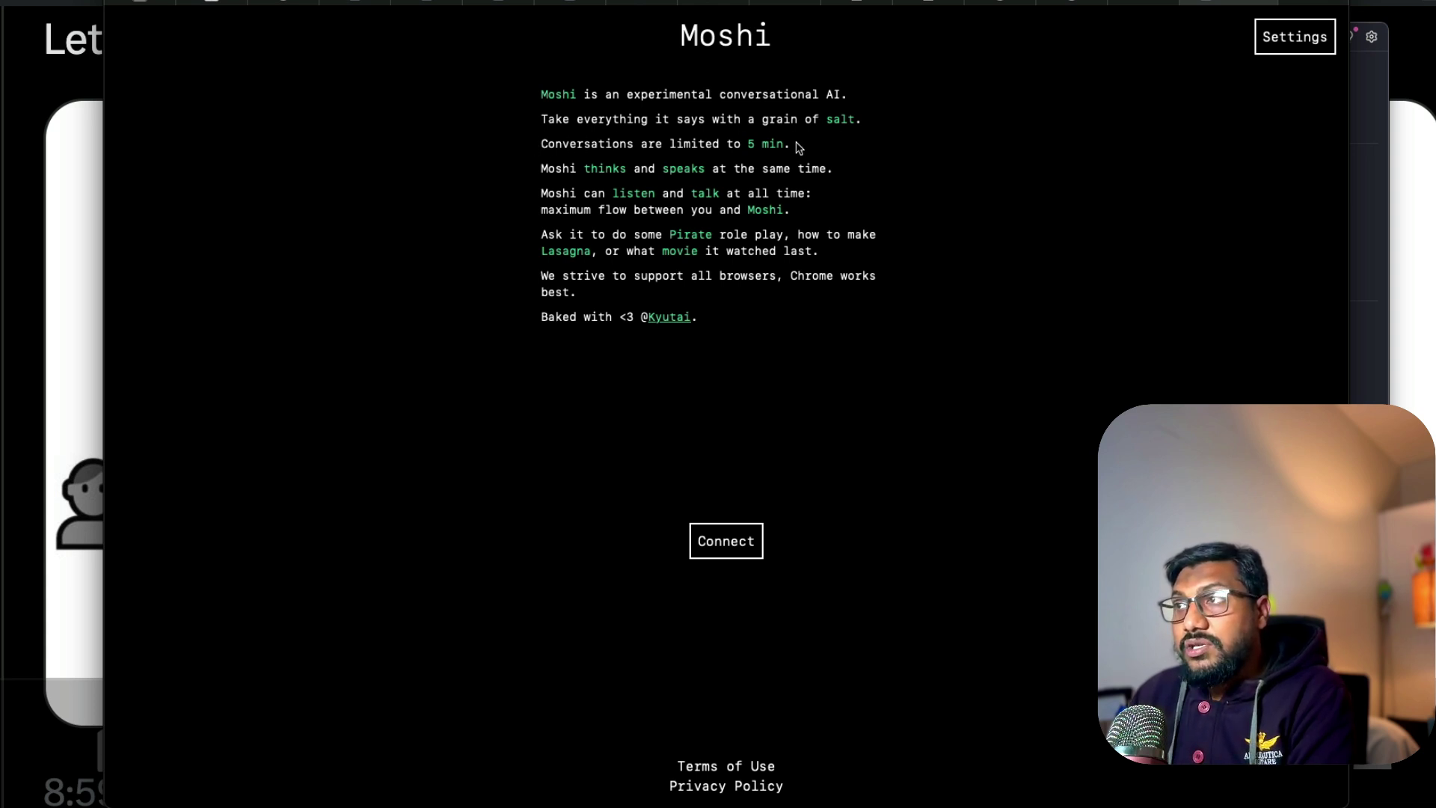
- Highlight the 5-minute conversation limit, then restart the moshi_mlx server and reload the page
left_click_drag(740, 142, 831, 139)
left_click(831, 139)
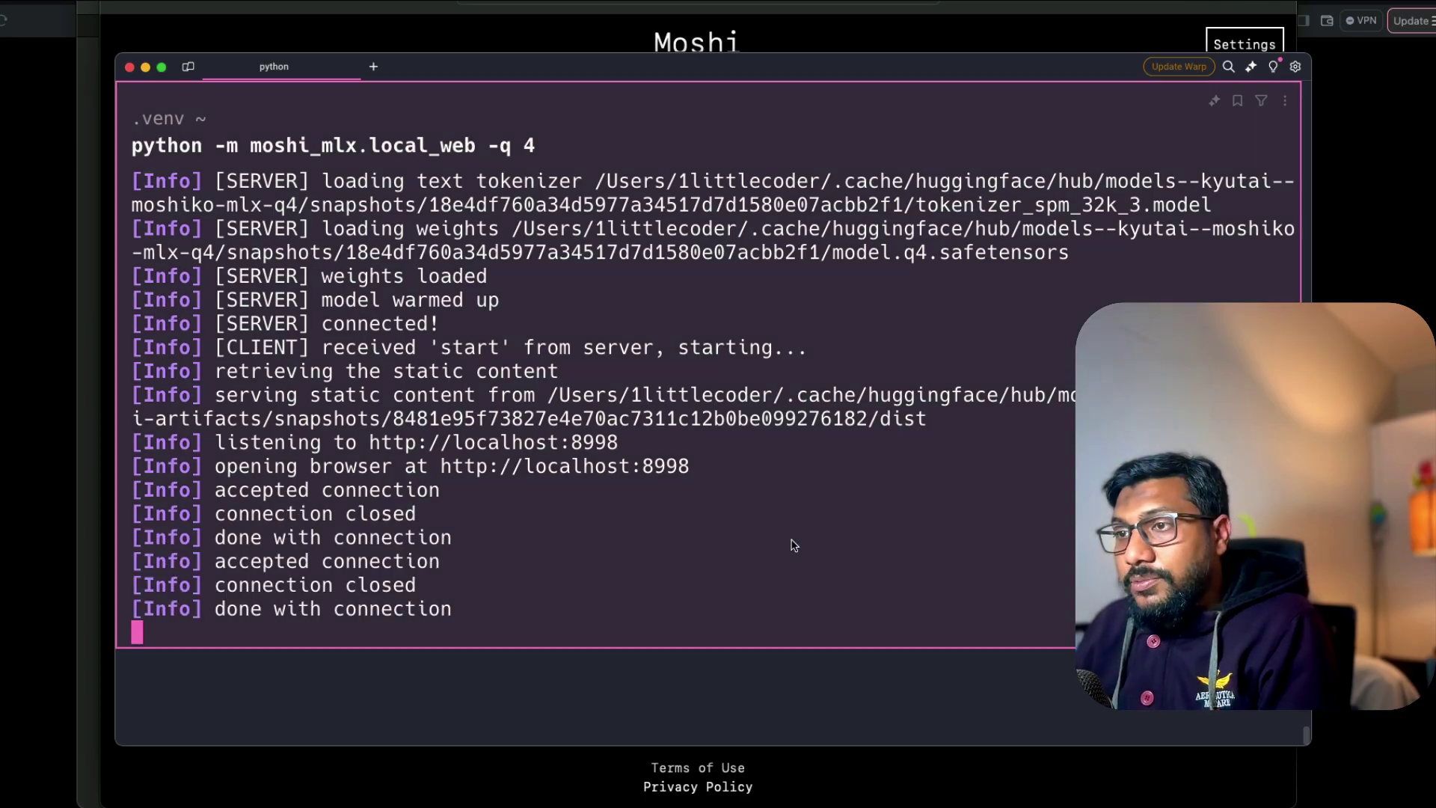
key("ctrl+c")
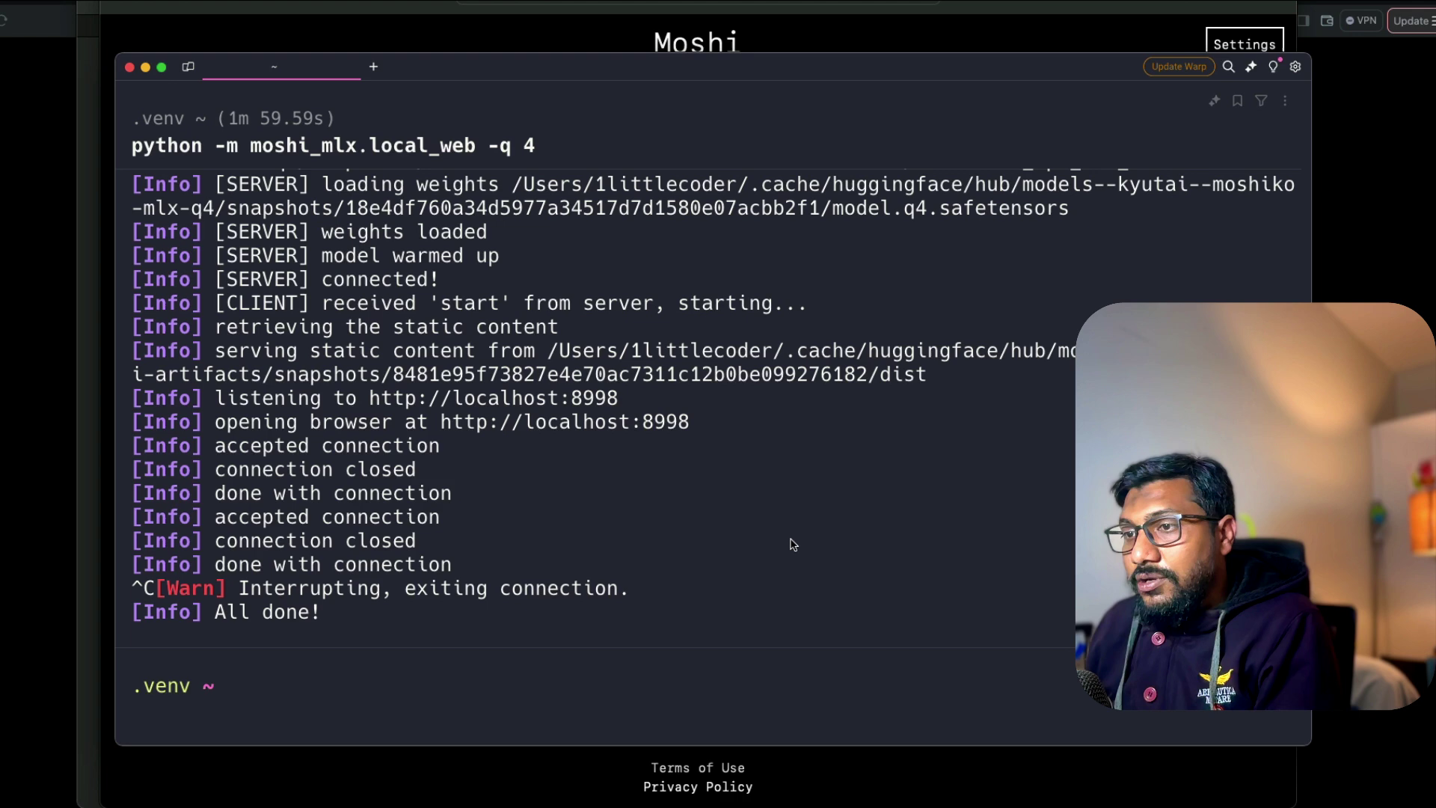
key("Up")
key("Return")
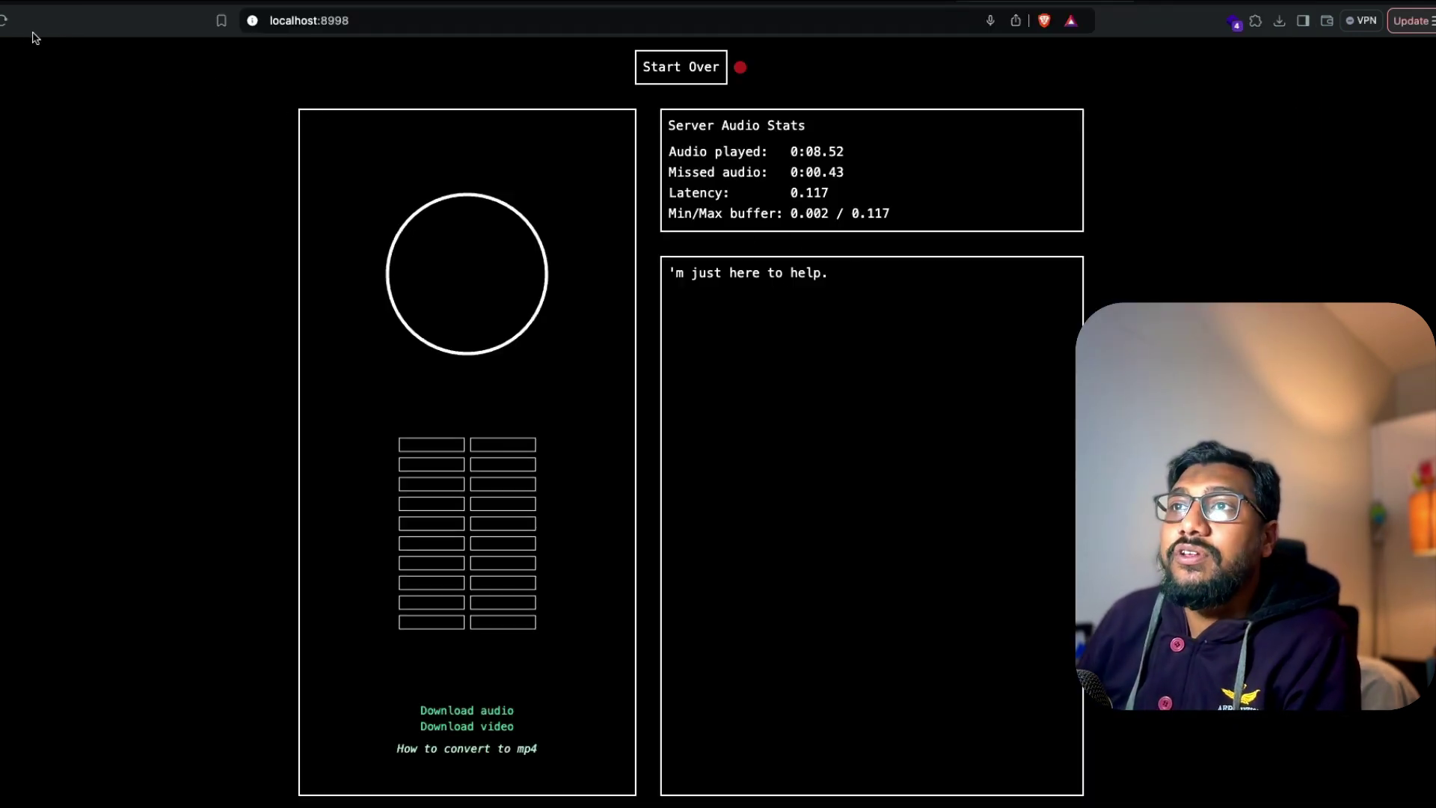
left_click(3, 22)
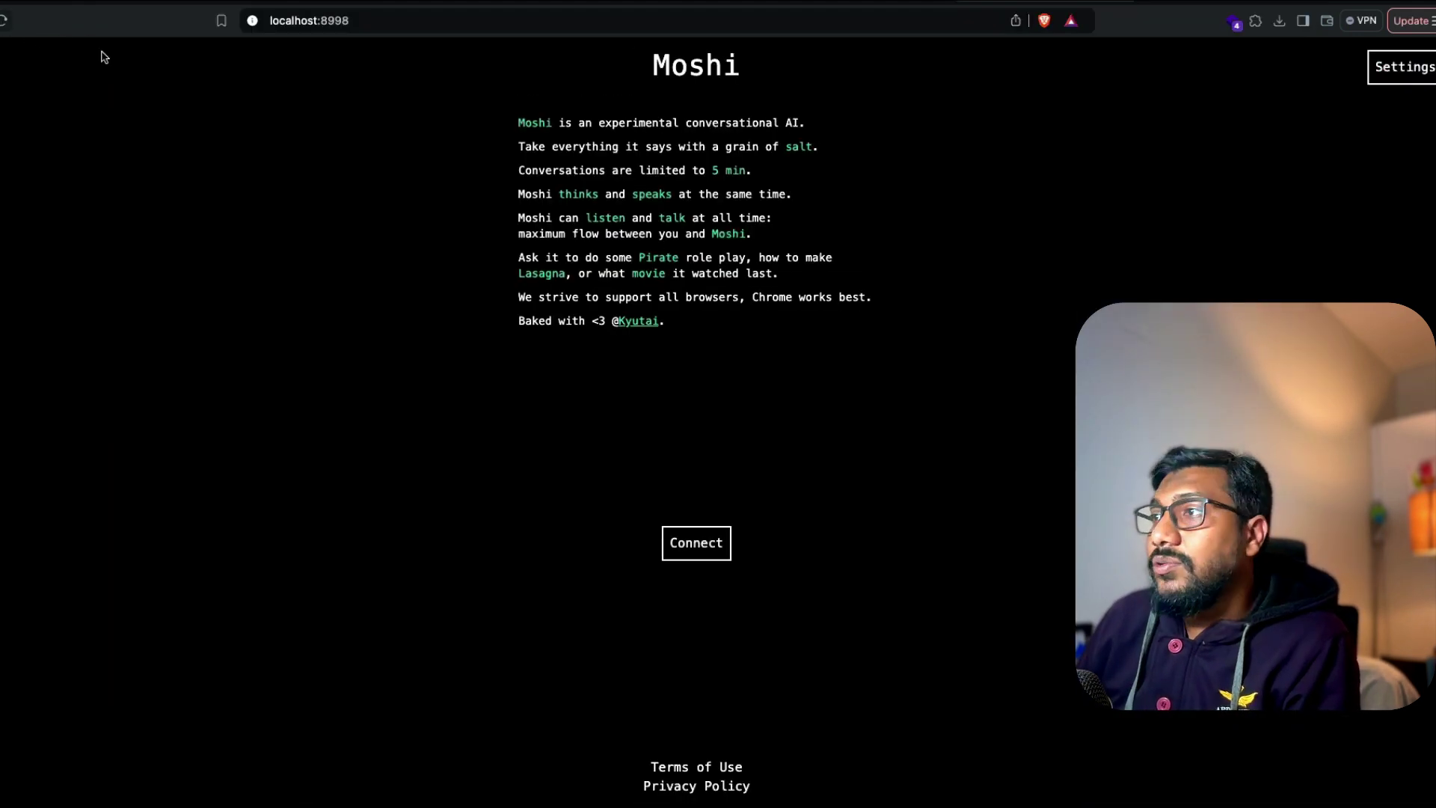
- Connect to Moshi on localhost:8998 and hold a second voice conversation
left_click(708, 550)
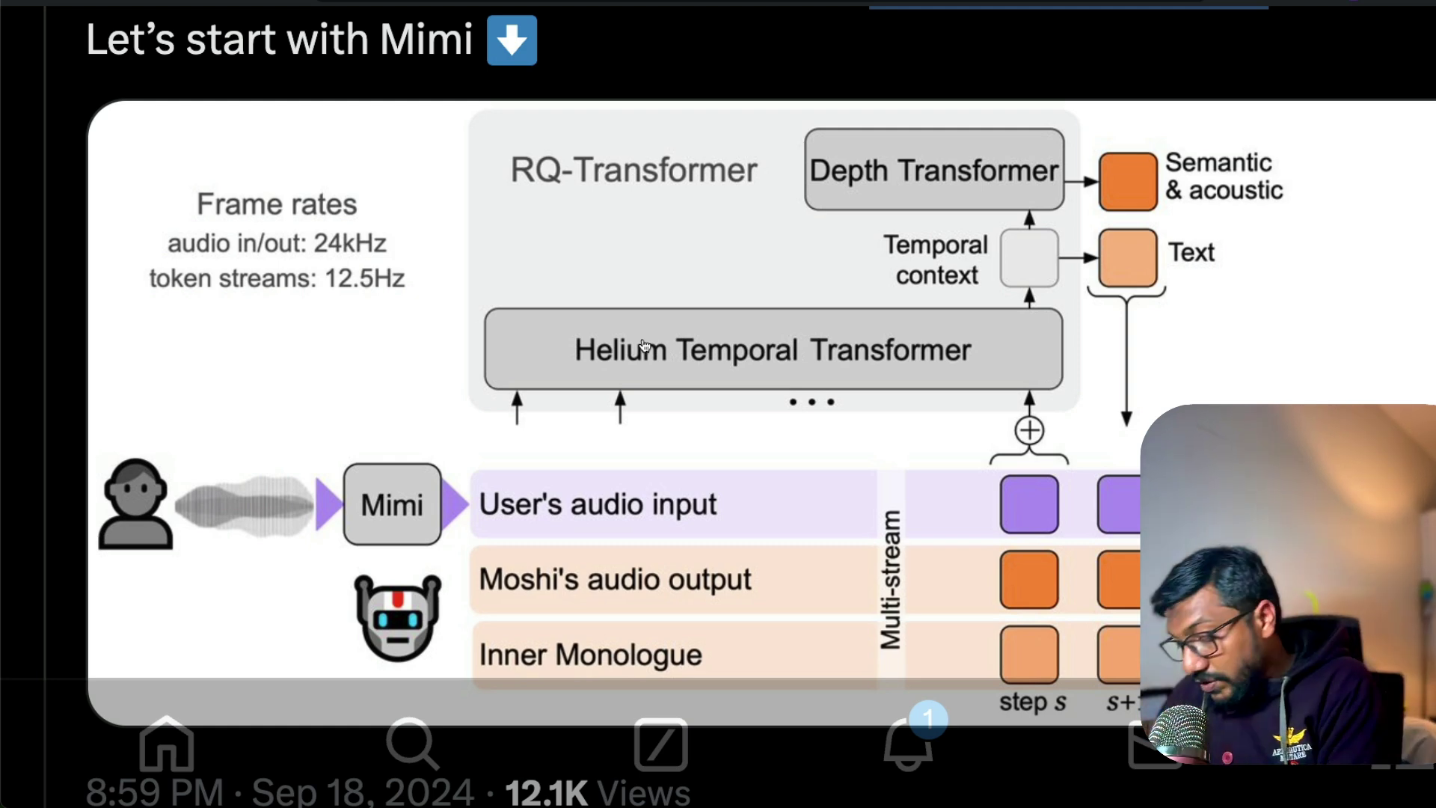
- Bring up the Warp terminal through Spotlight search for 'warp'
key("super+space")
type("warp")
key("Return")
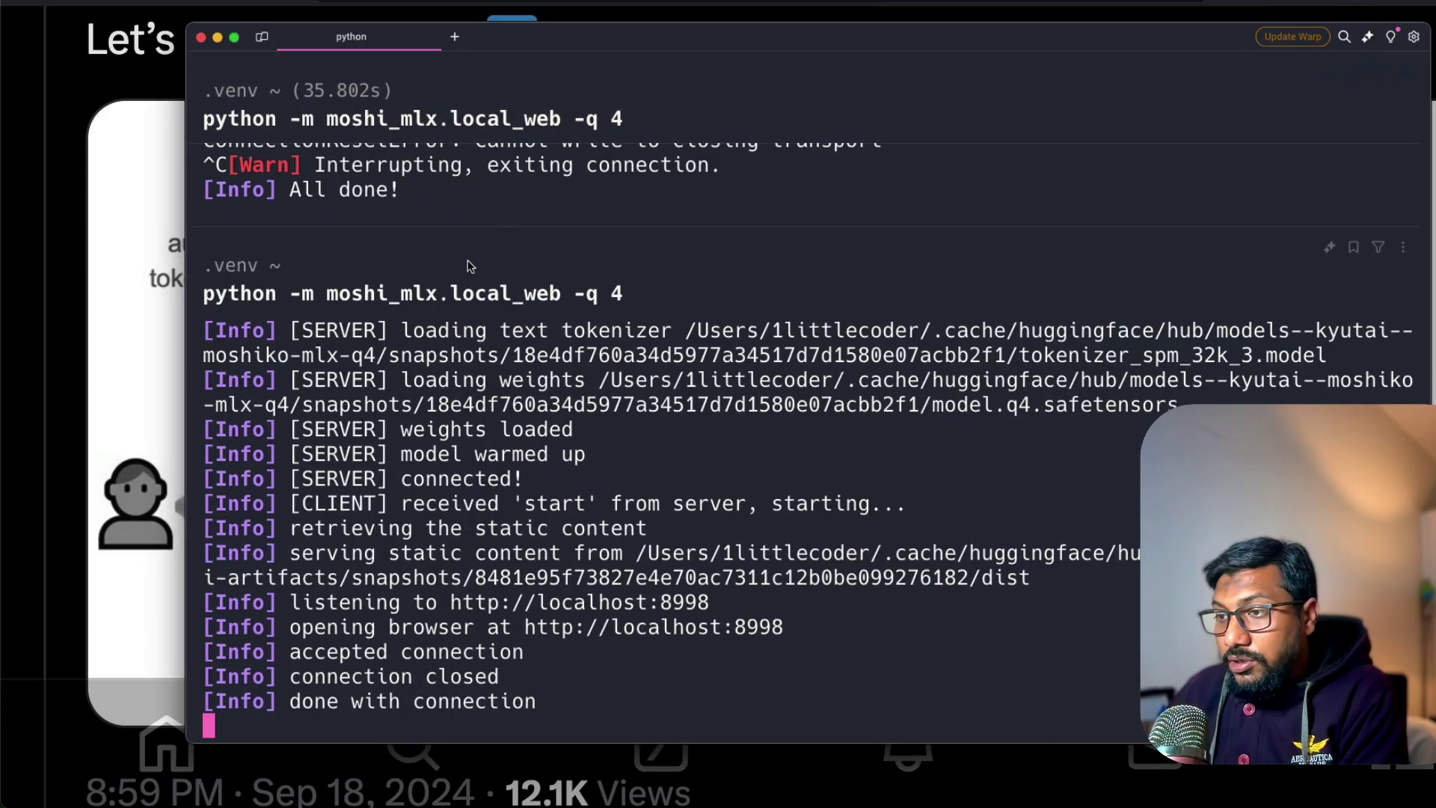
- Stop the moshi_mlx server and scroll back to the venv and pip install commands
scroll(469, 267, "up", 1)
key("ctrl+c")
scroll(469, 267, "up", 15)
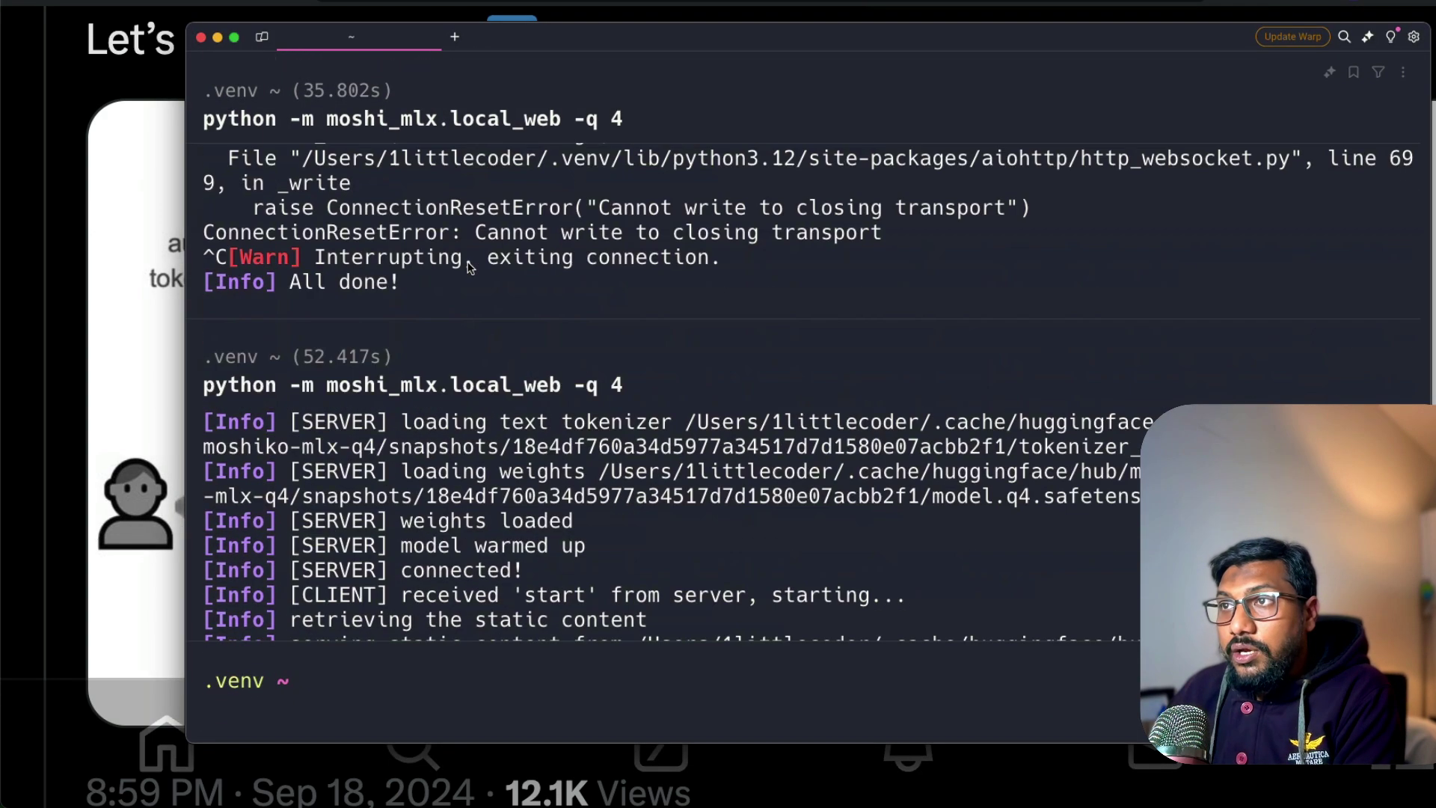
scroll(469, 267, "up", 3)
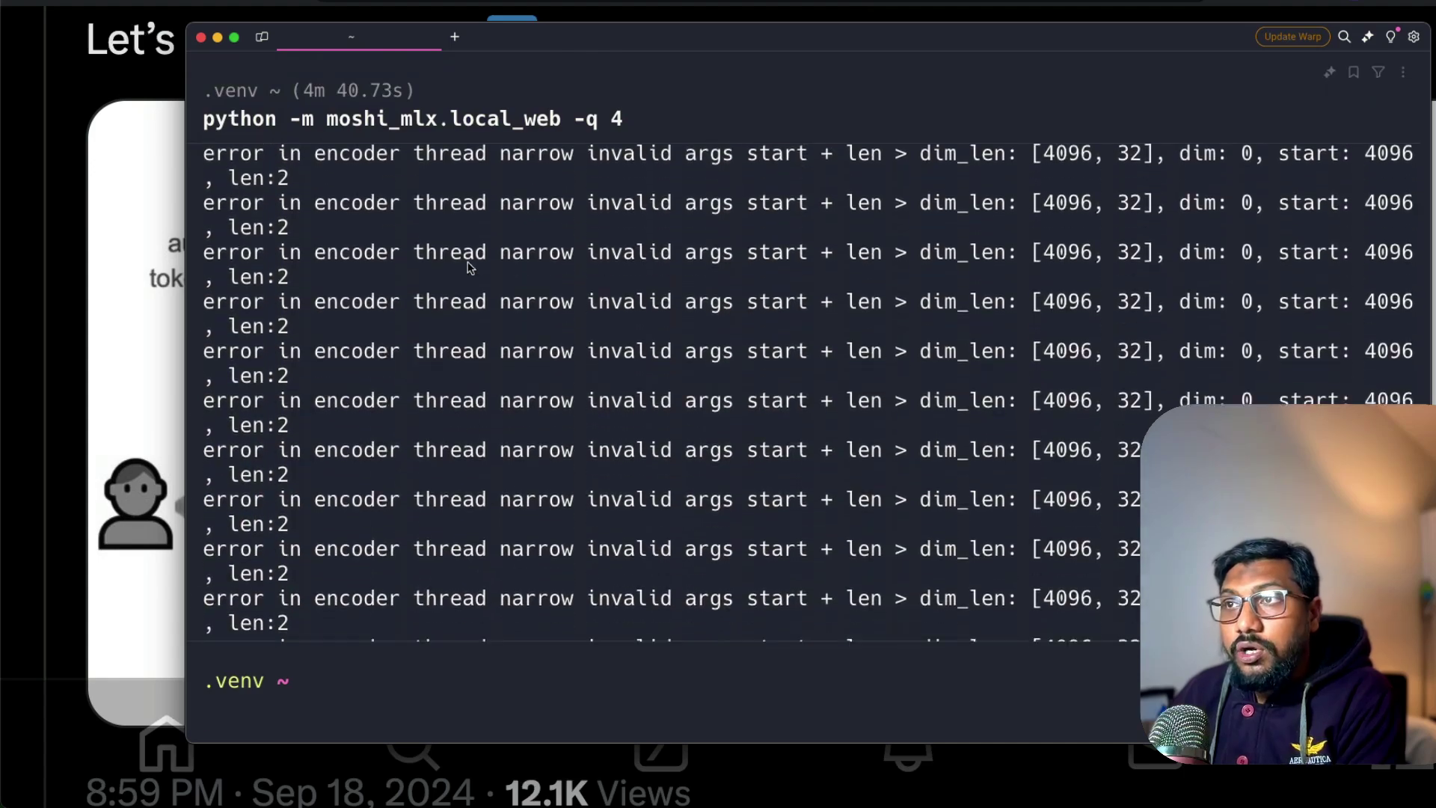
scroll(469, 267, "up", 20)
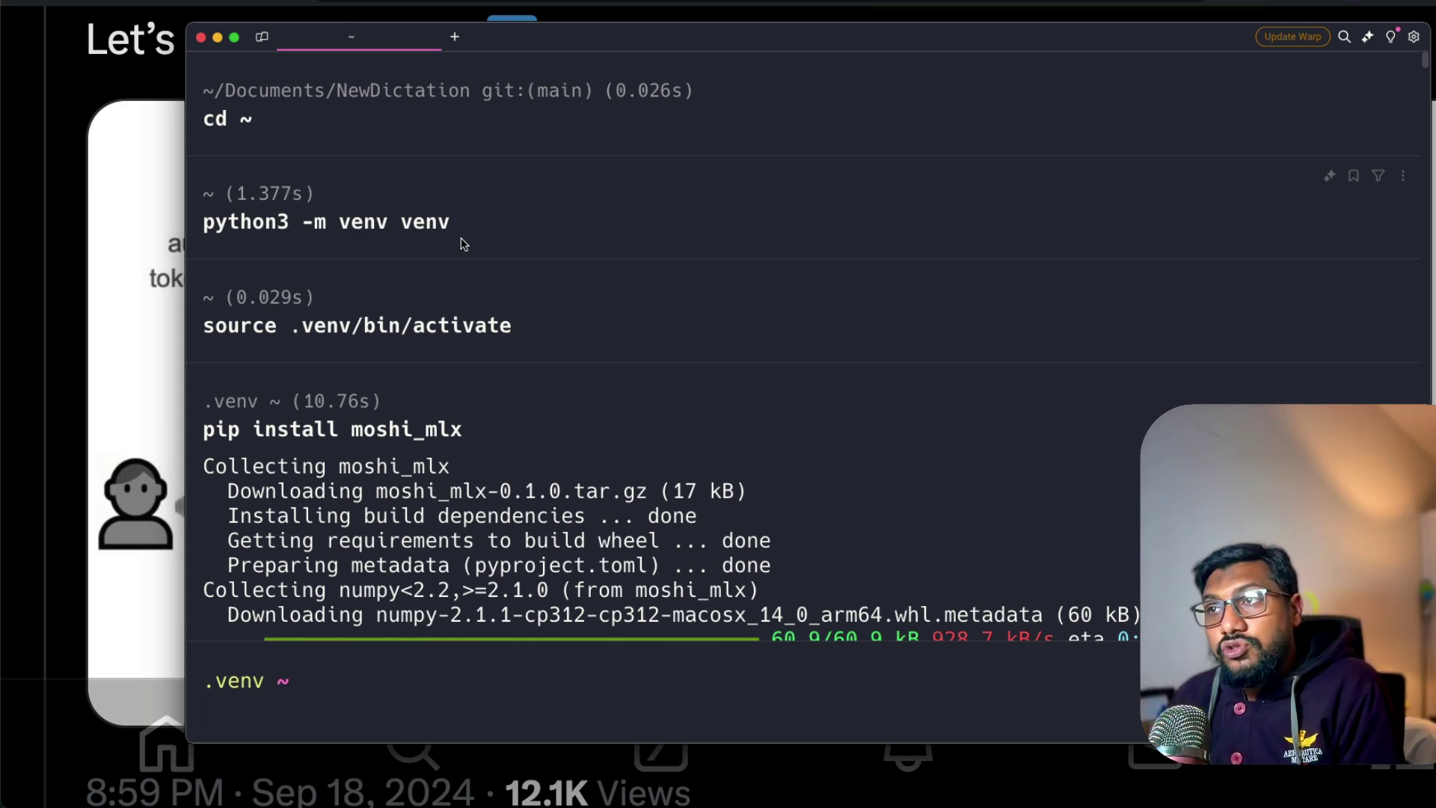
left_click_drag(473, 223, 240, 225)
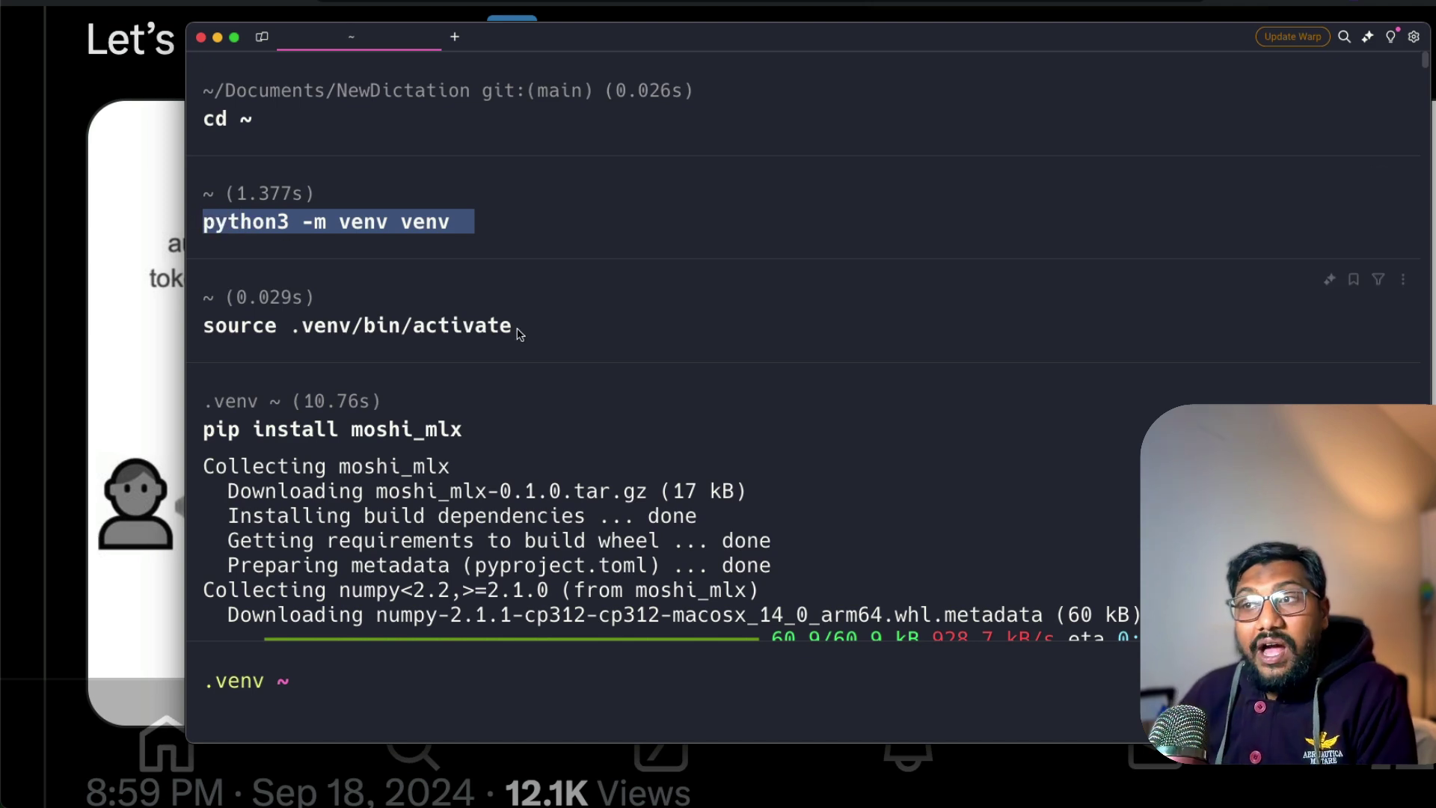
left_click_drag(538, 325, 203, 329)
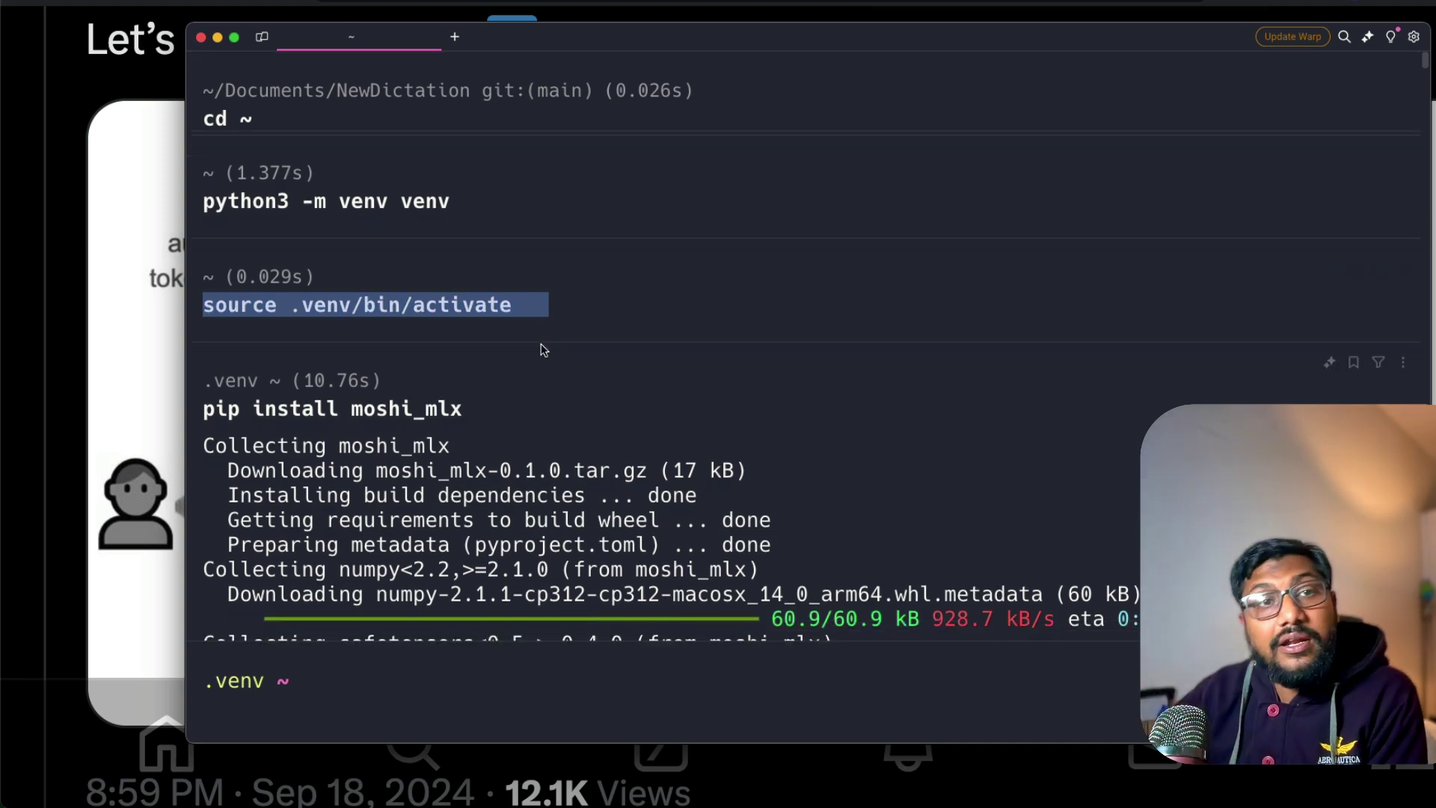
left_click(530, 390)
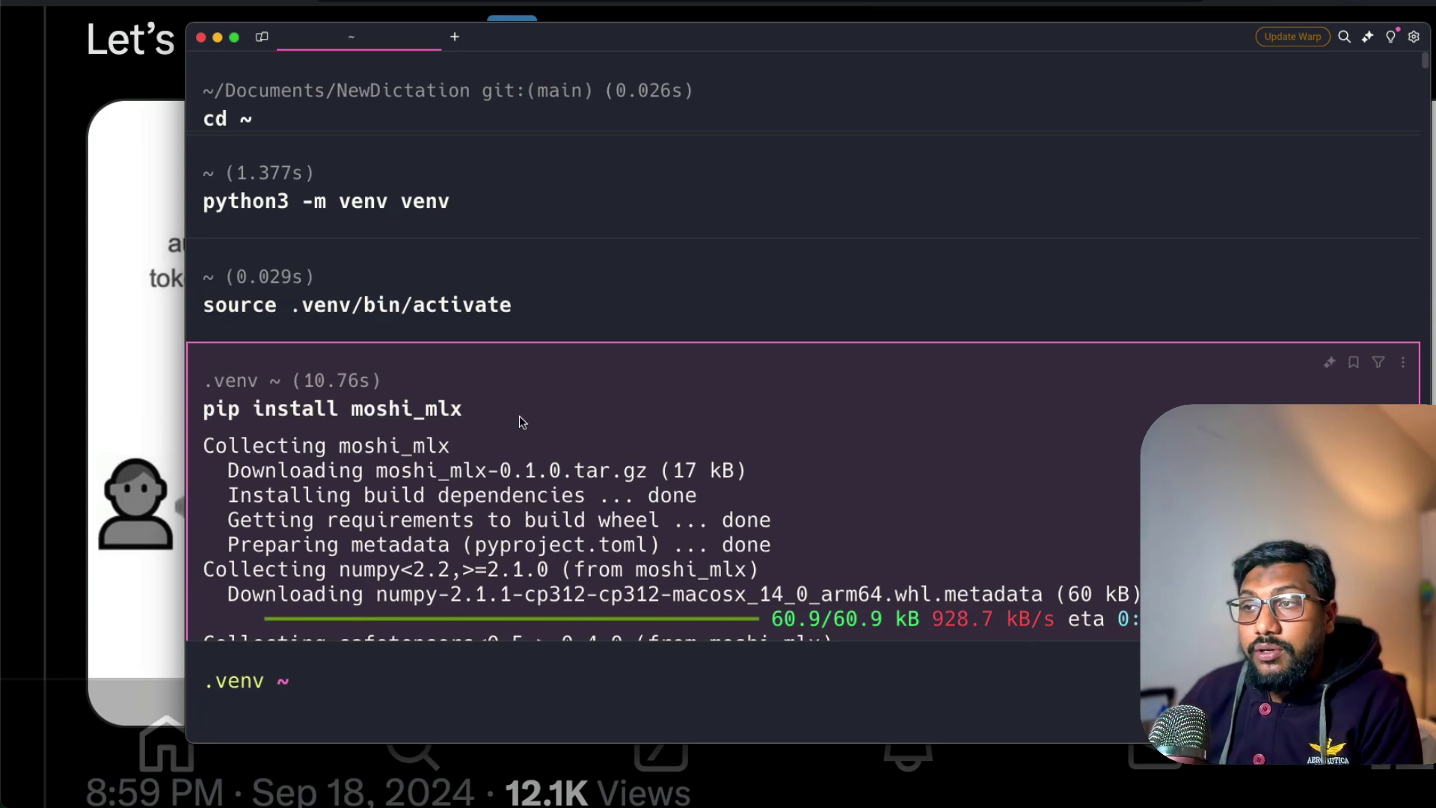
left_click_drag(487, 409, 349, 408)
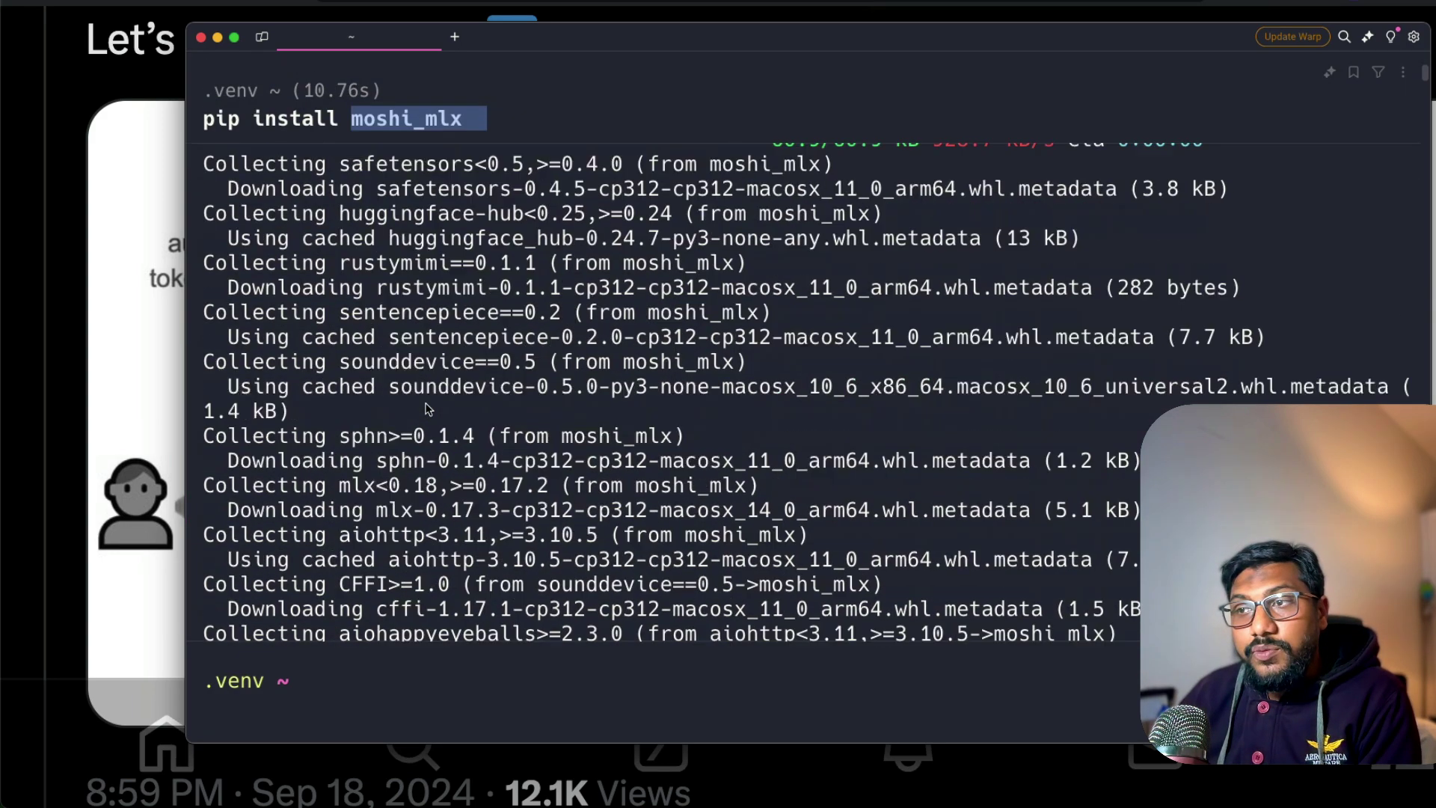
scroll(424, 407, "down", 20)
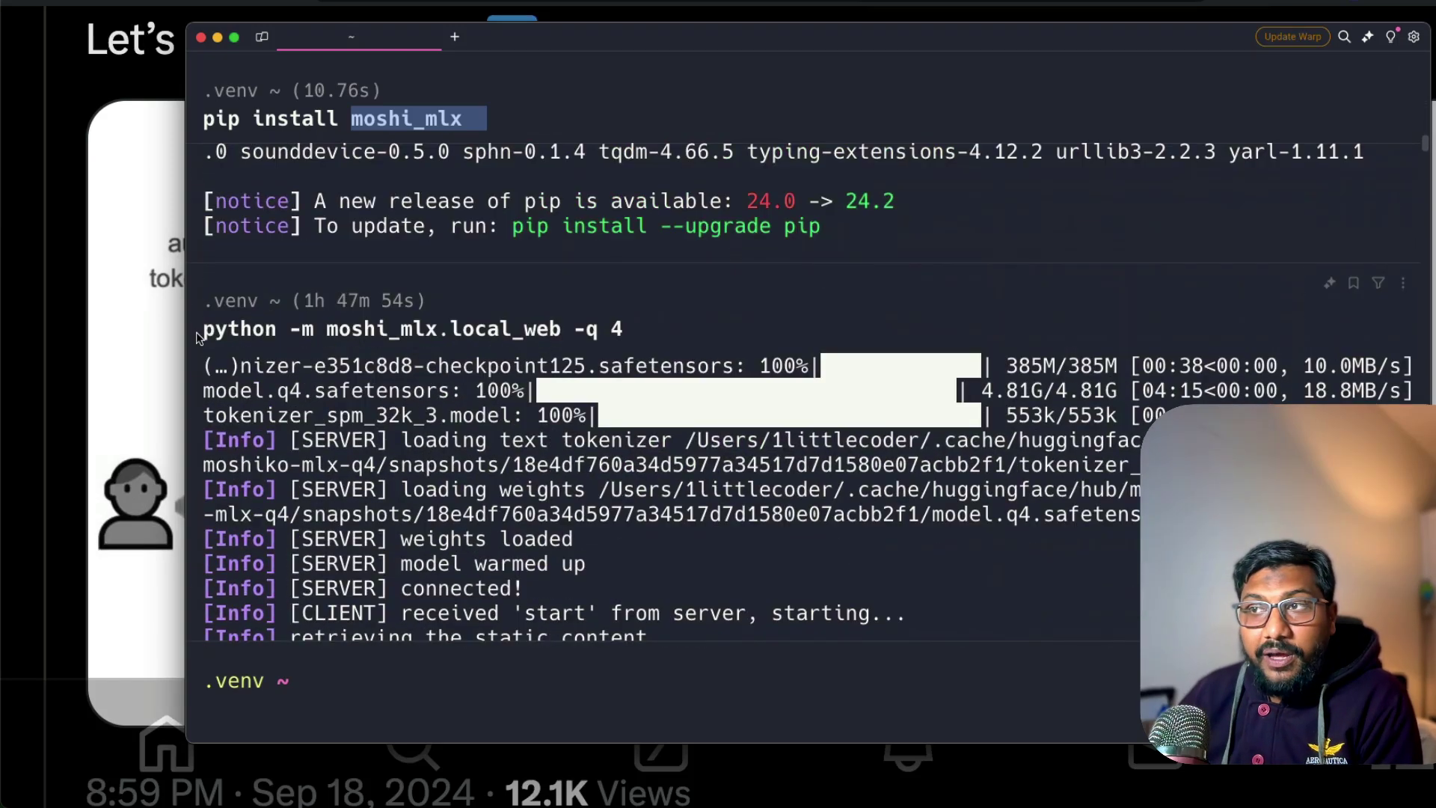
left_click_drag(197, 336, 640, 331)
left_click(640, 331)
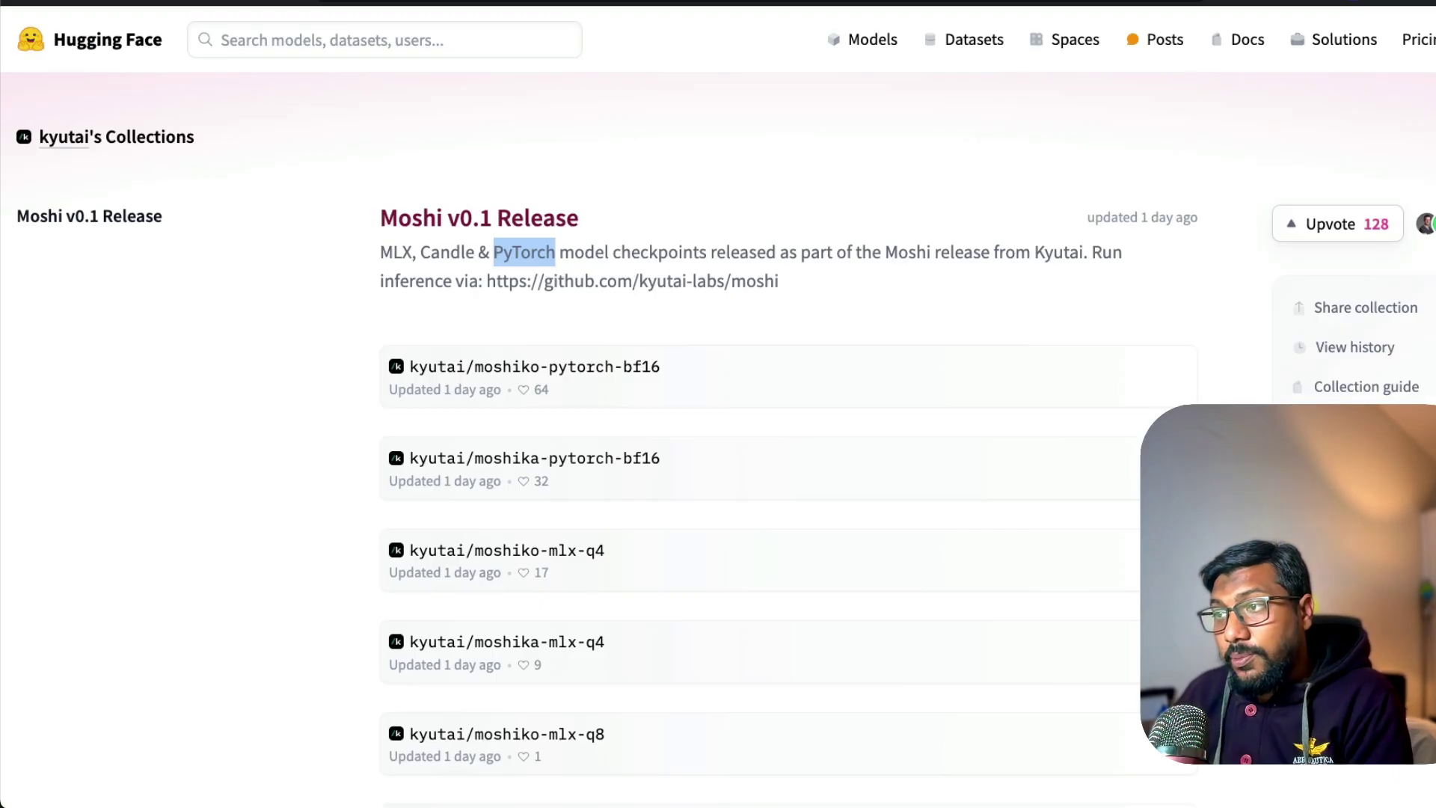
- Glance at moshika-mlx-q4, then open the kyutai/moshiko-mlx-q4 4-bit MLX model card
scroll(698, 397, "down", 6)
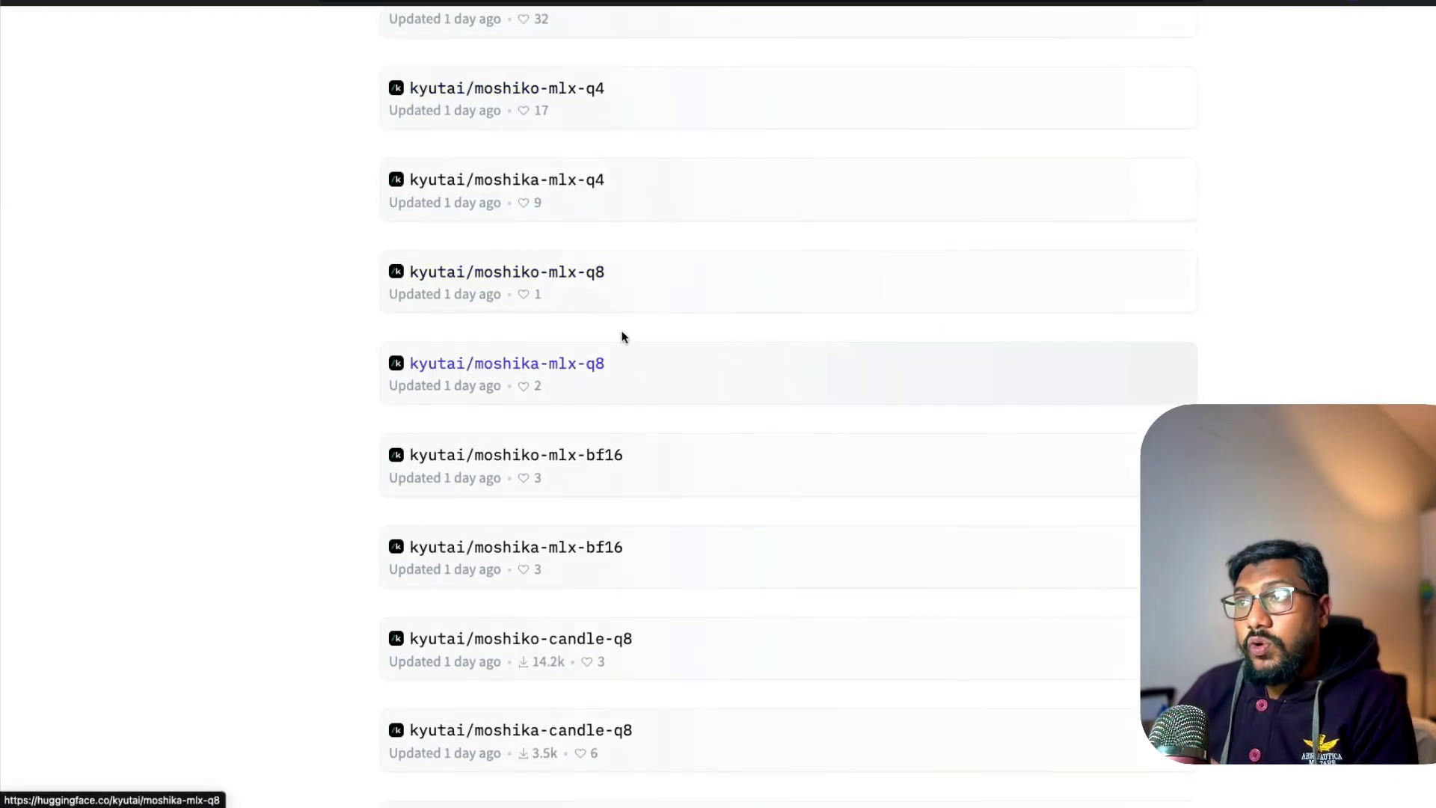
left_click(582, 187)
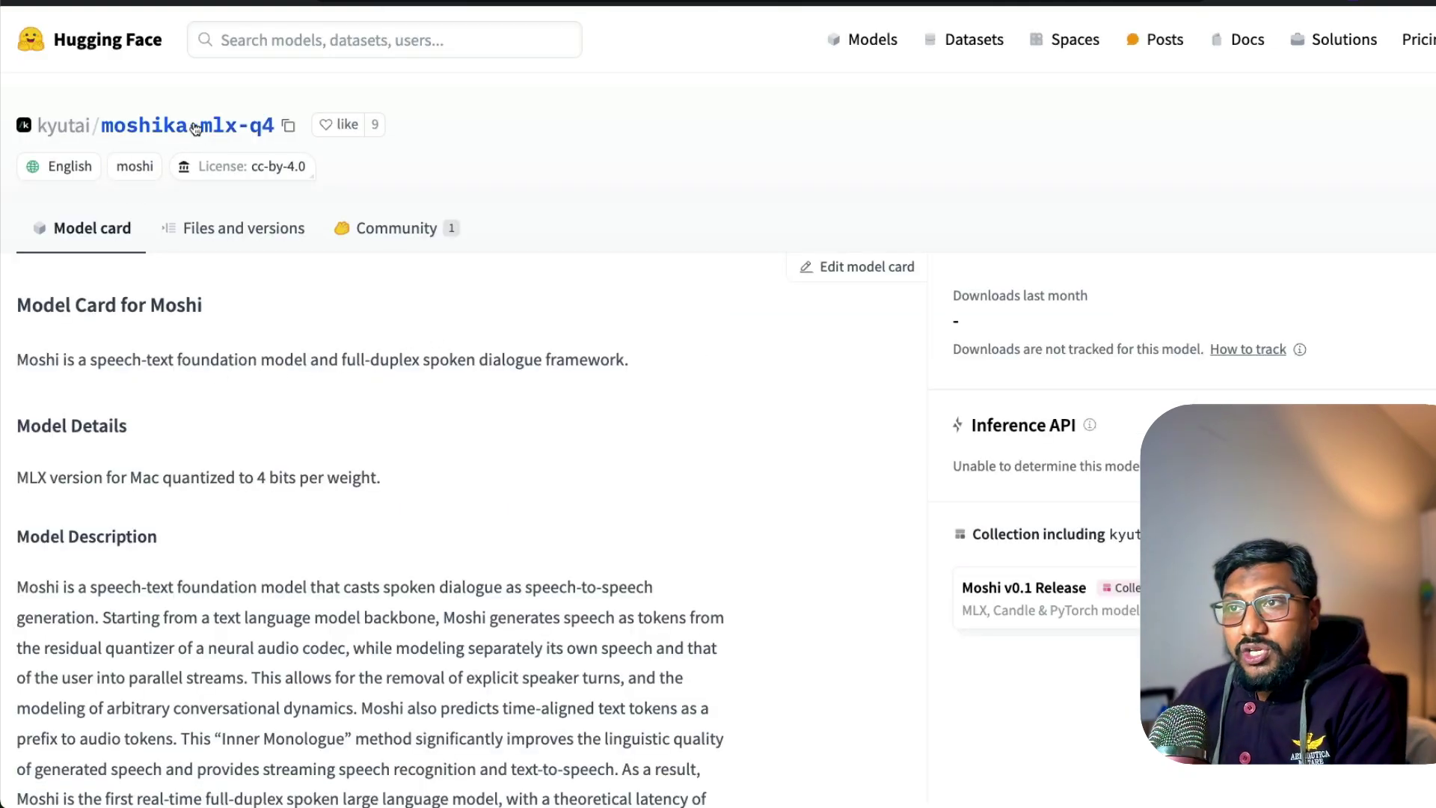
key("super+bracketleft")
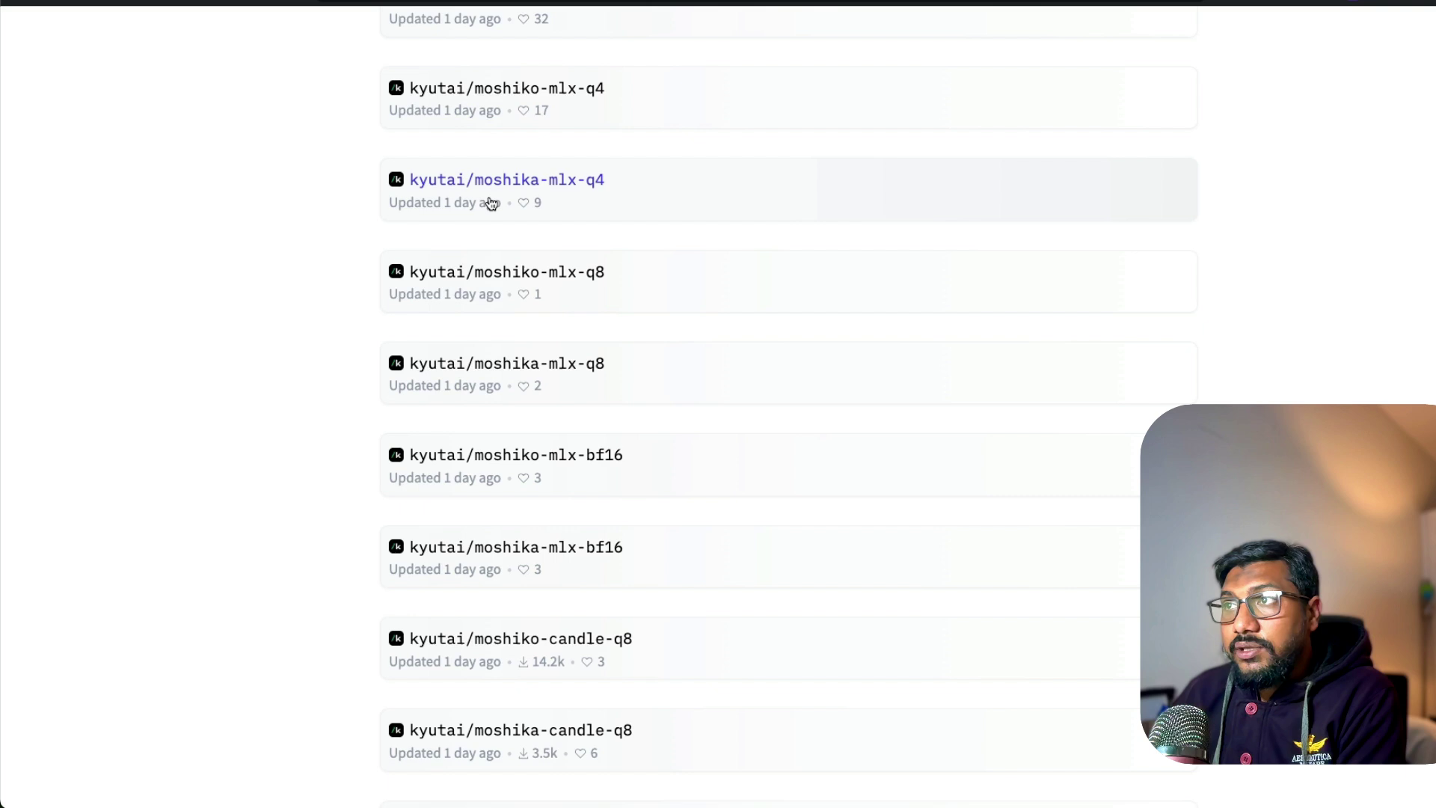
left_click(561, 121)
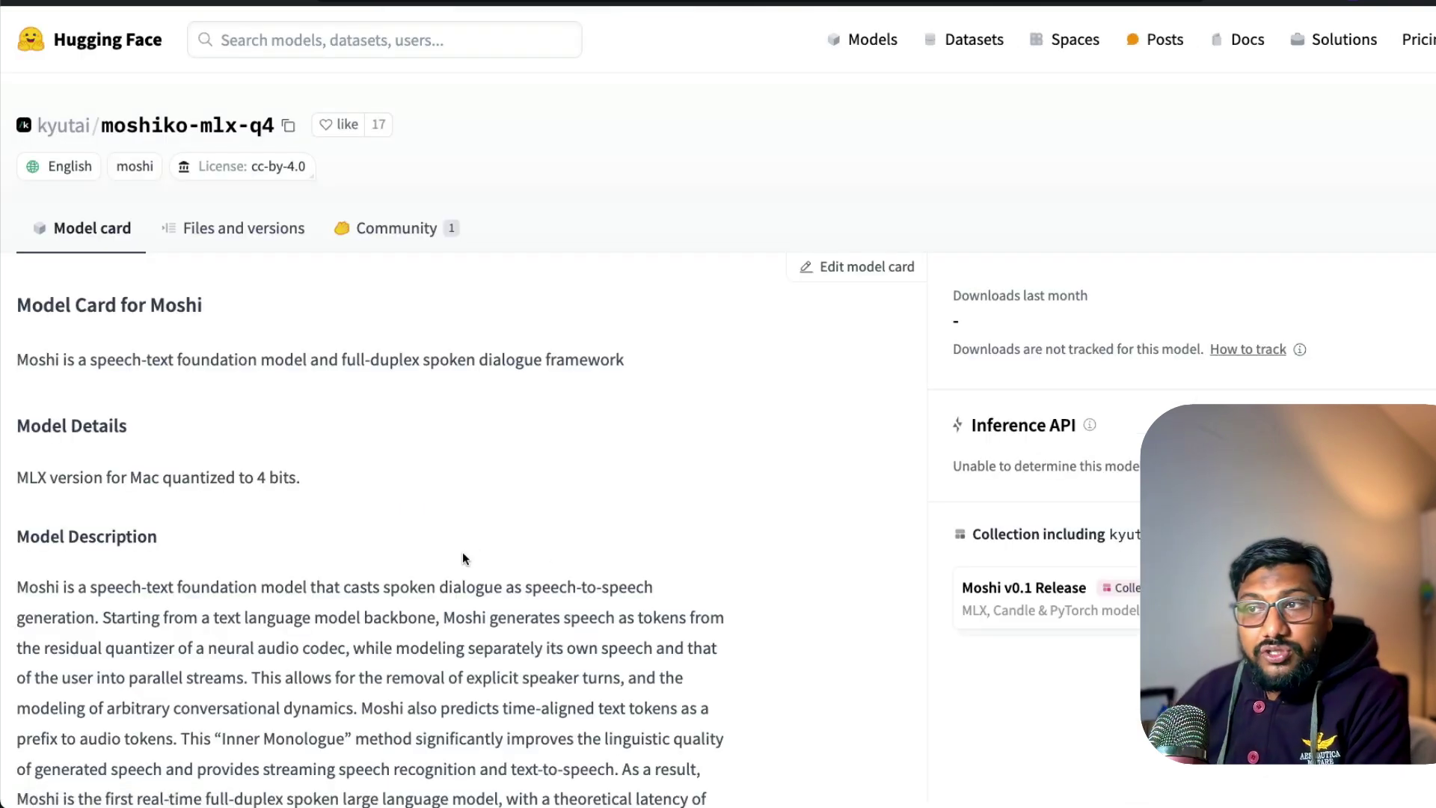
scroll(465, 548, "down", 1)
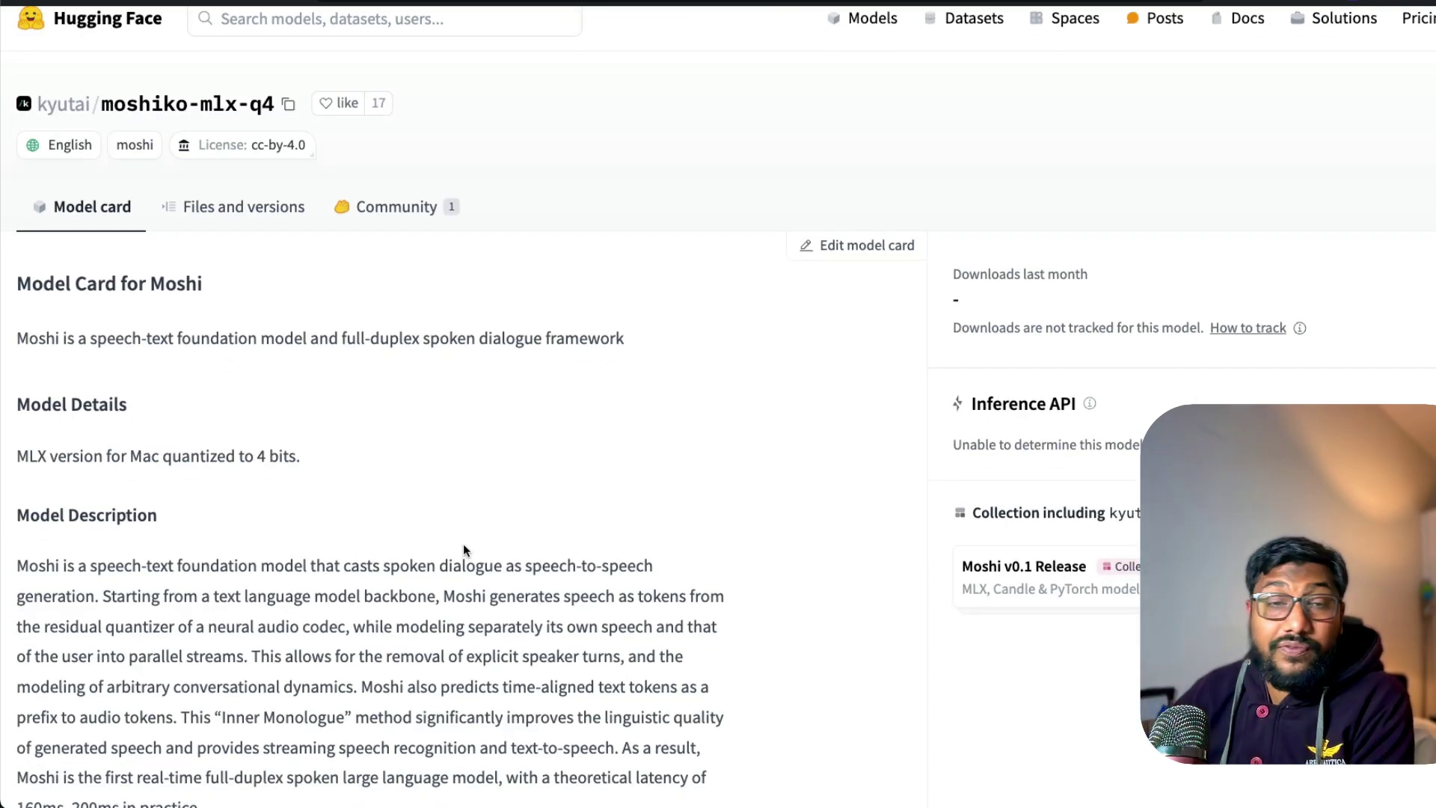
key("super+Tab")
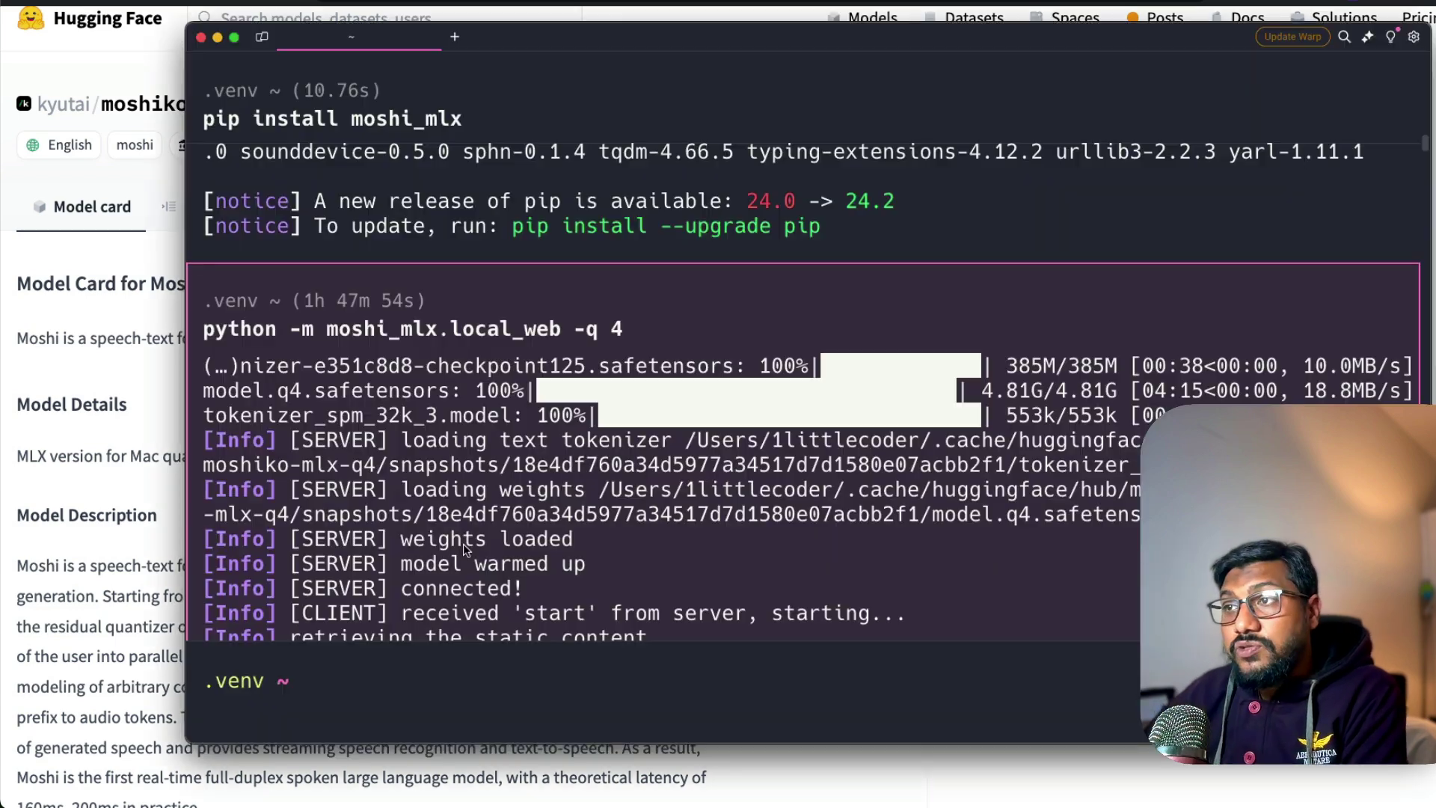
key("super+Tab")
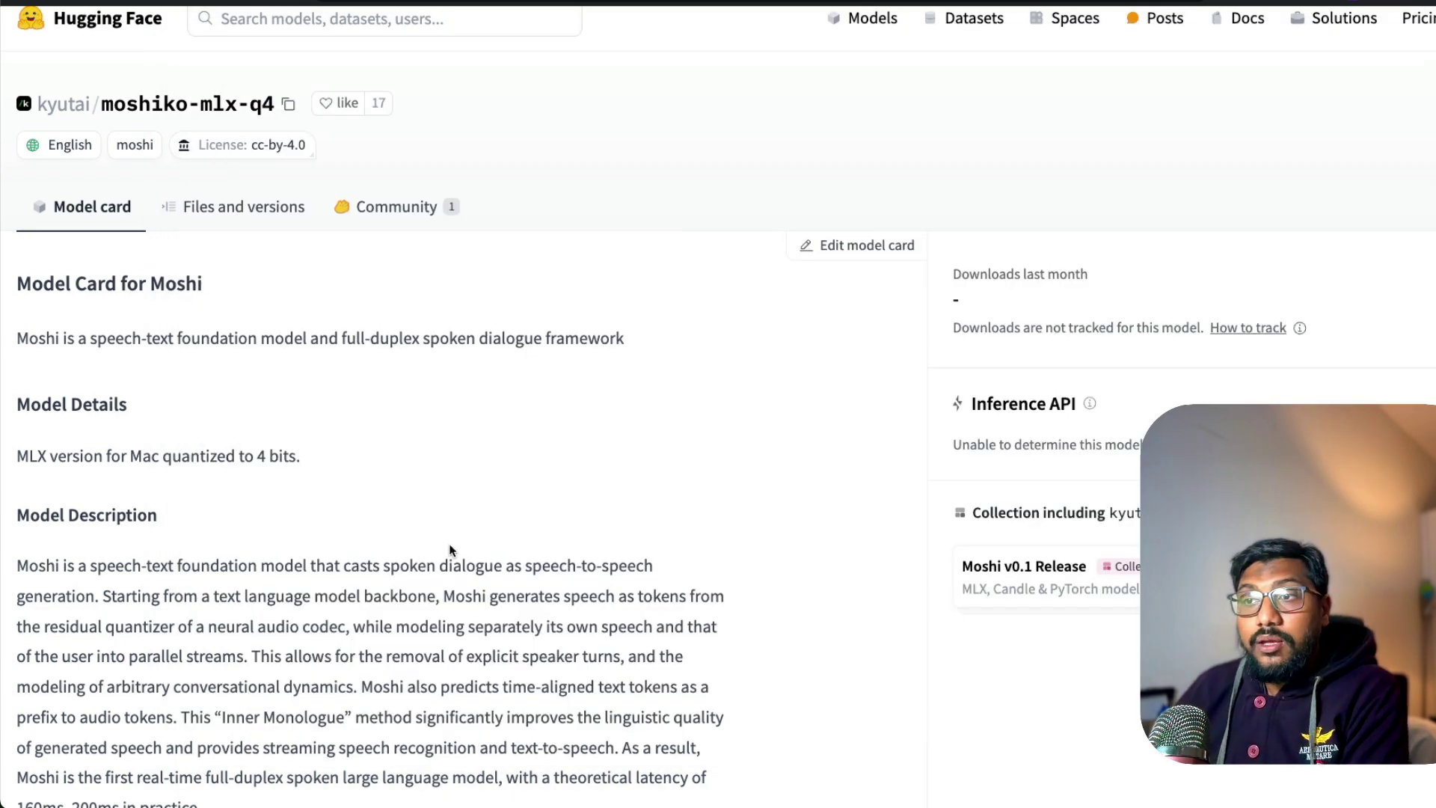
- Scroll down the moshiko-mlx-q4 model card
scroll(450, 550, "down", 5)
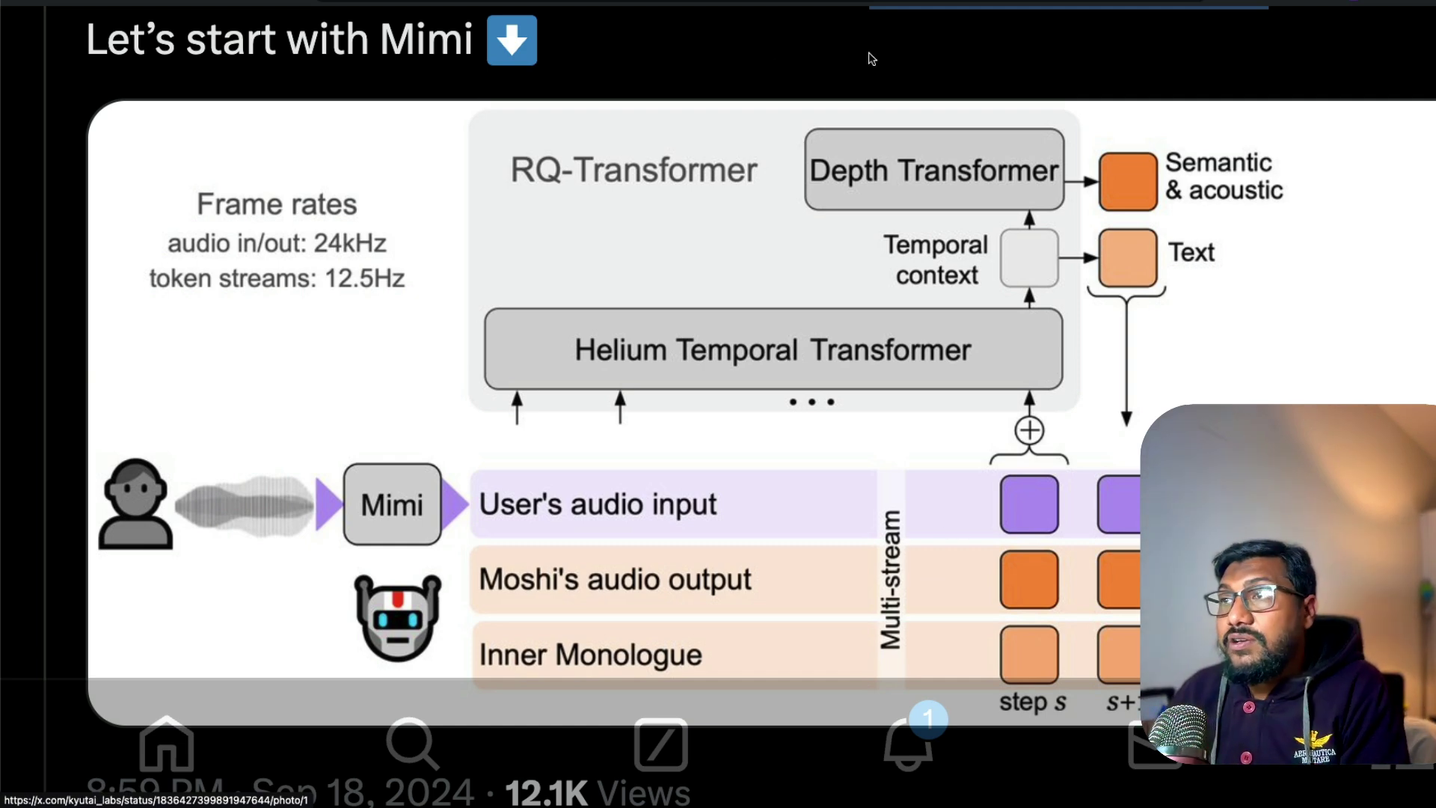
- Return to the moshiko-mlx-q4 model card and highlight its CC-BY license text
key("ctrl+Tab")
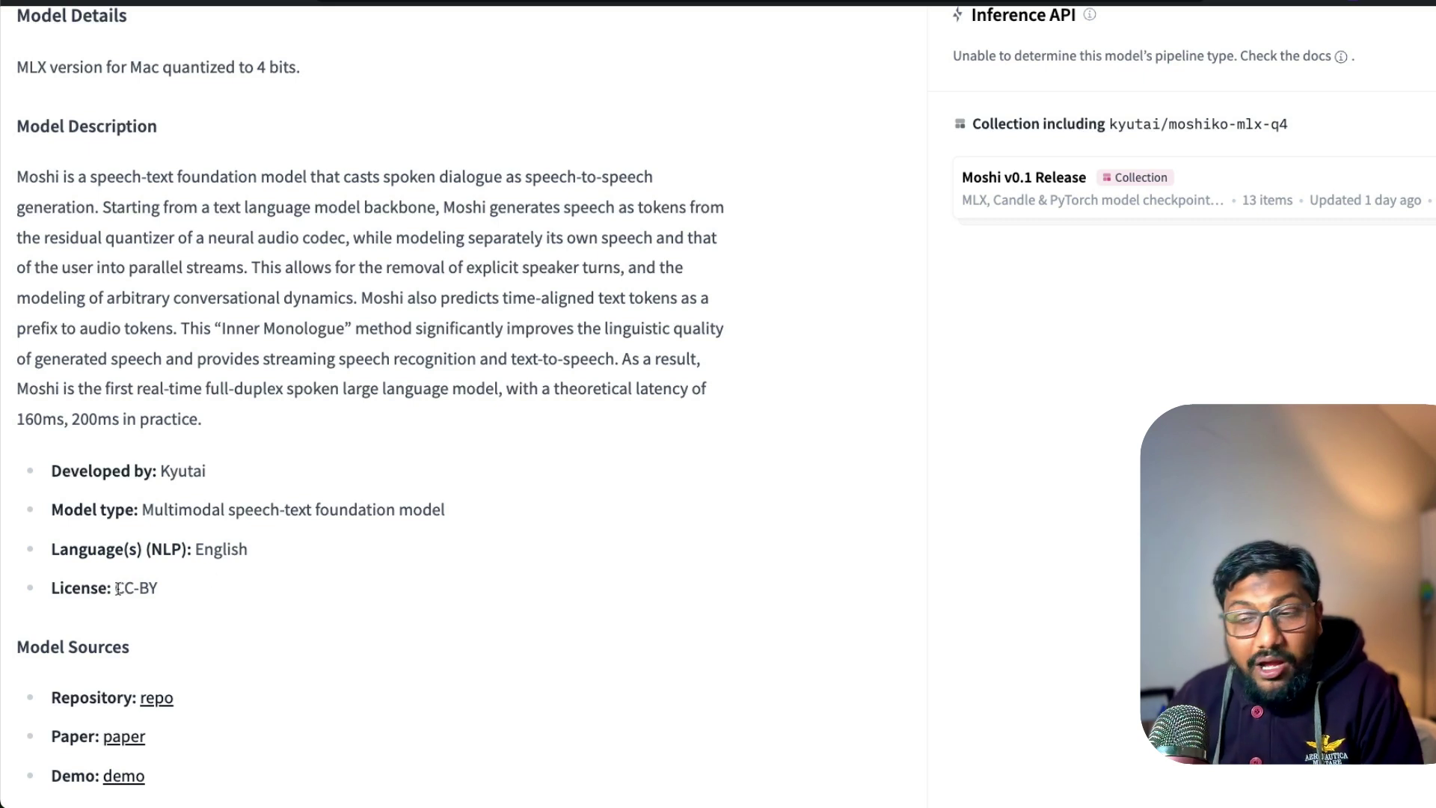
left_click_drag(116, 589, 212, 584)
left_click(213, 584)
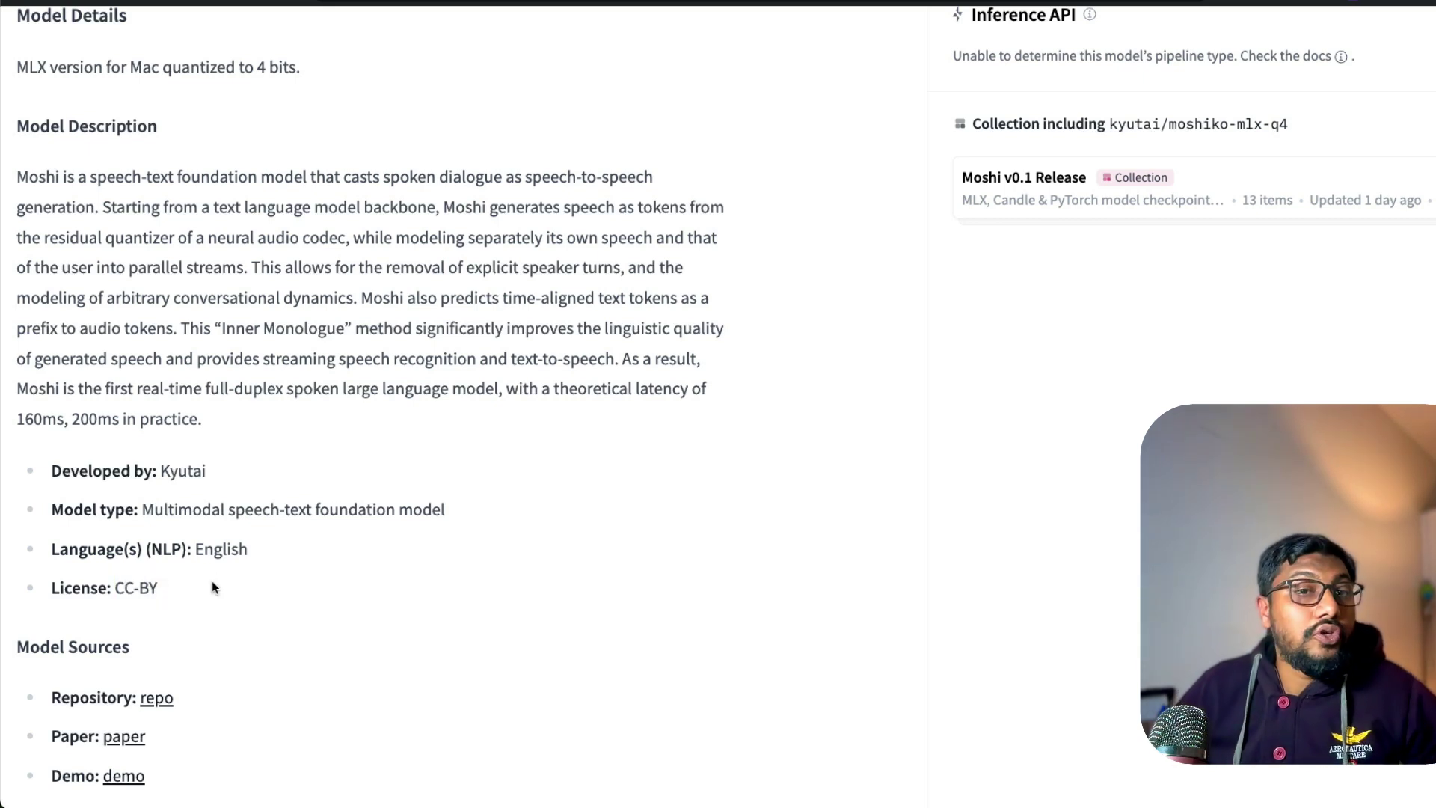